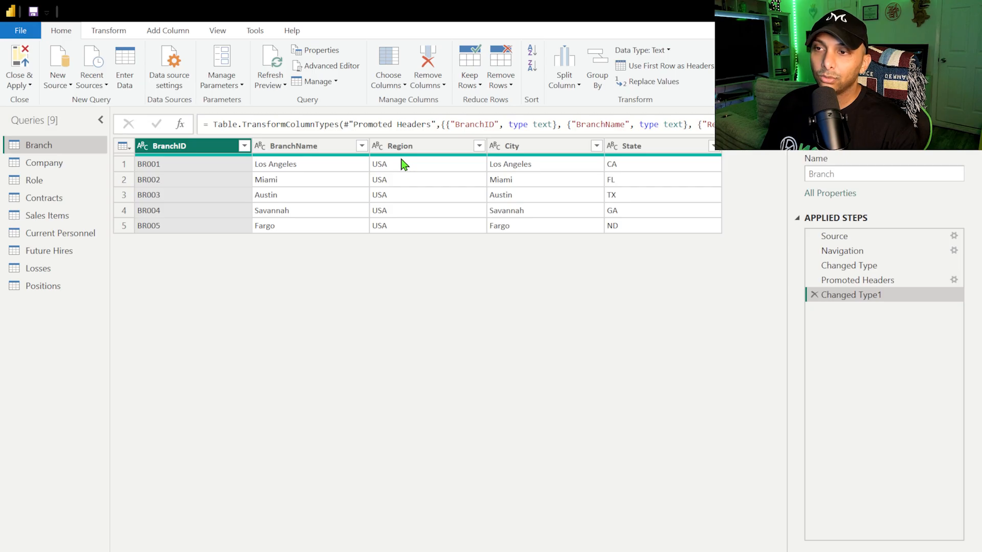
# - Review the Branch query's columns and remove the ParentCompanyID column from the Company query
pyautogui.click(389, 147)
pyautogui.click(497, 149)
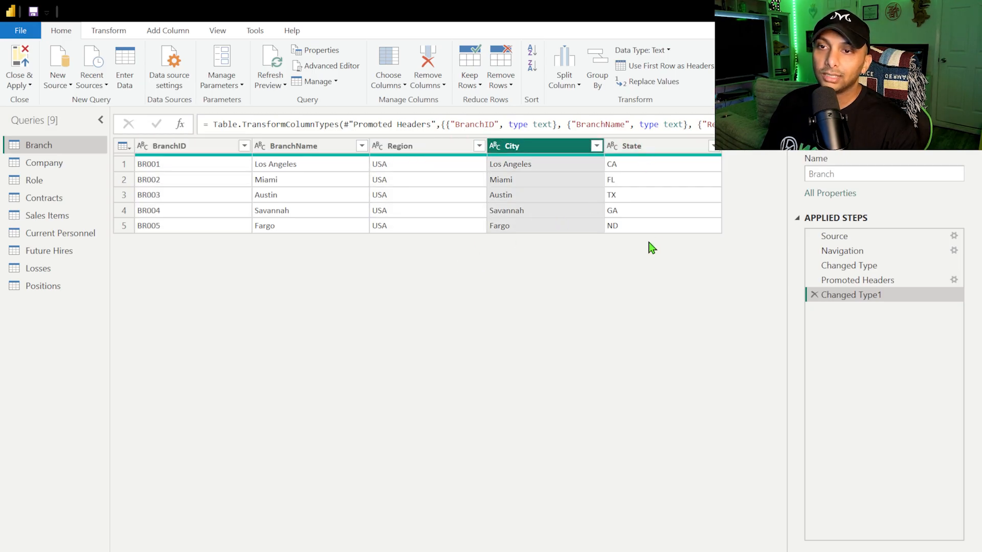
pyautogui.click(77, 162)
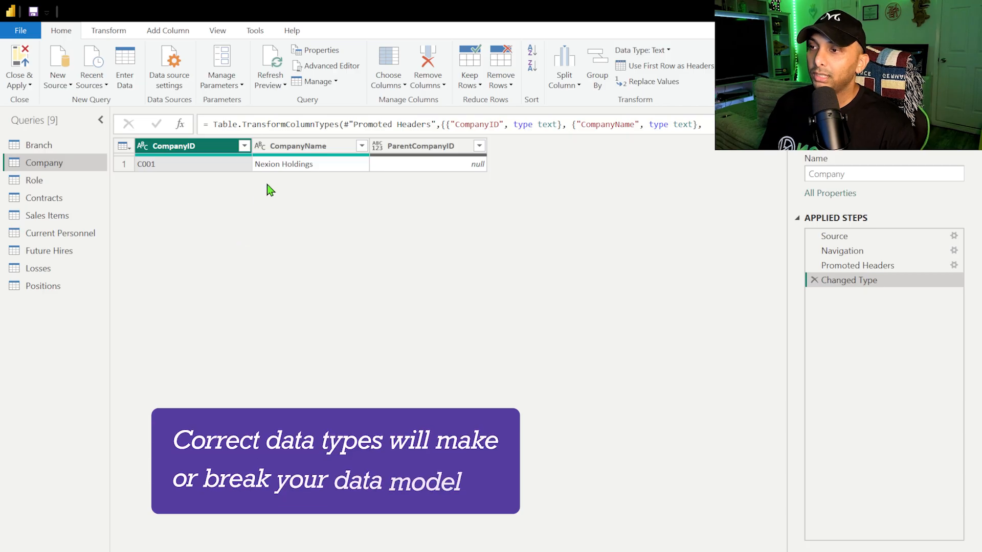
pyautogui.click(426, 147)
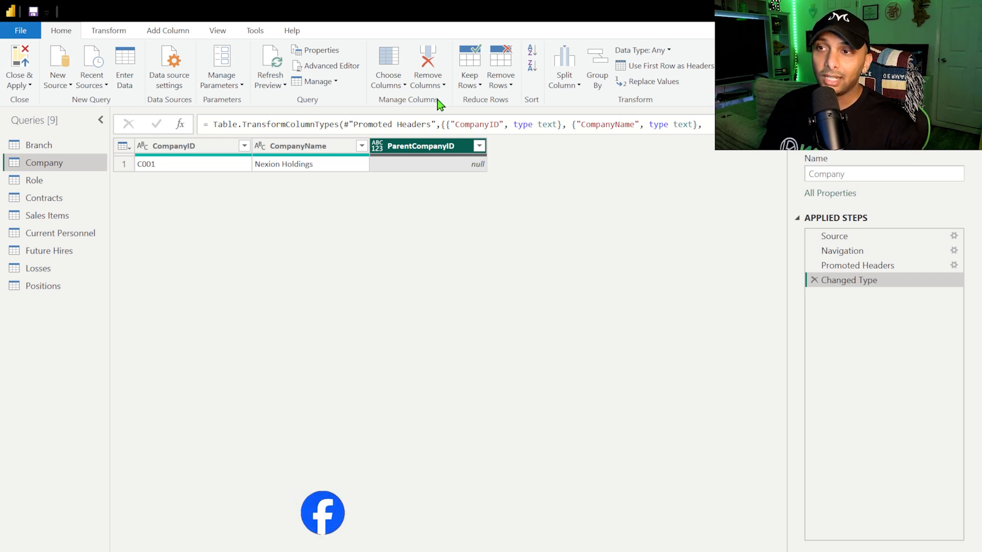
pyautogui.click(432, 62)
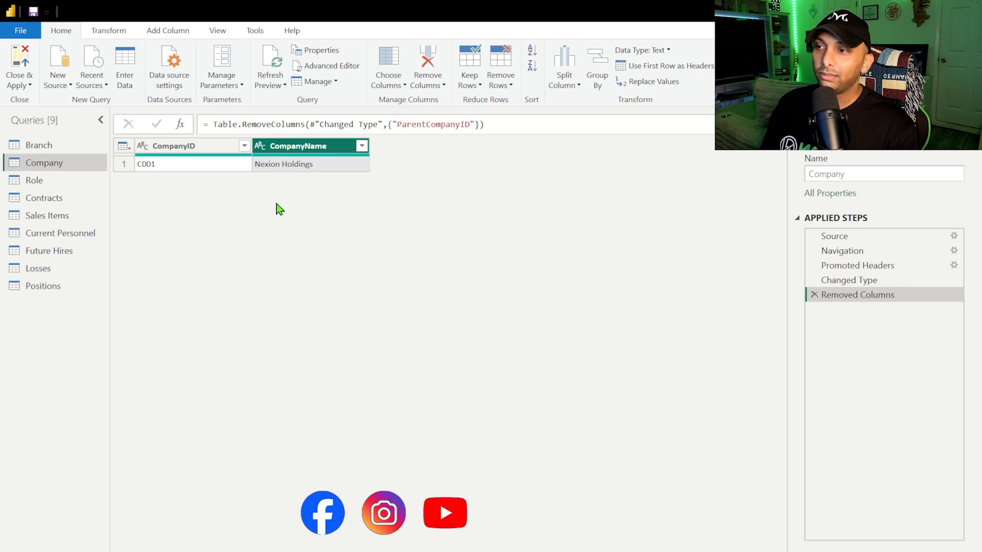
# - Change the data type of the TotalContractValueUSD column in the Contracts query to Fixed decimal number
pyautogui.click(63, 182)
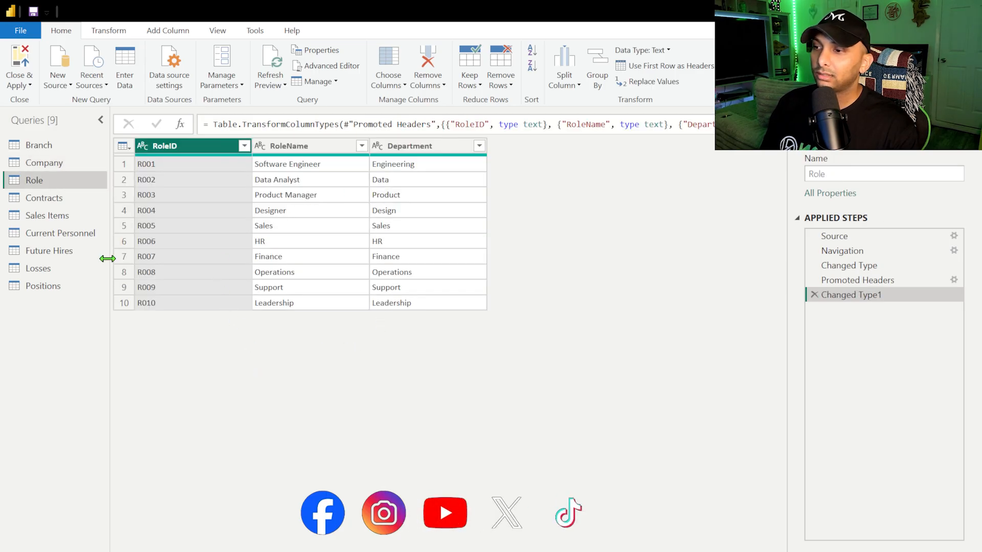
pyautogui.click(69, 198)
pyautogui.moveTo(397, 550); pyautogui.dragTo(721, 550)
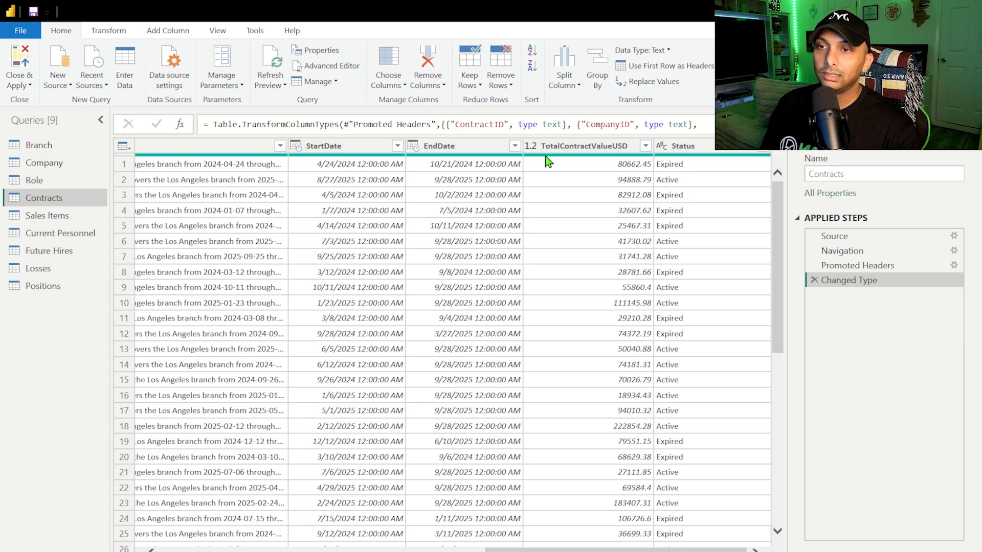
pyautogui.click(572, 146)
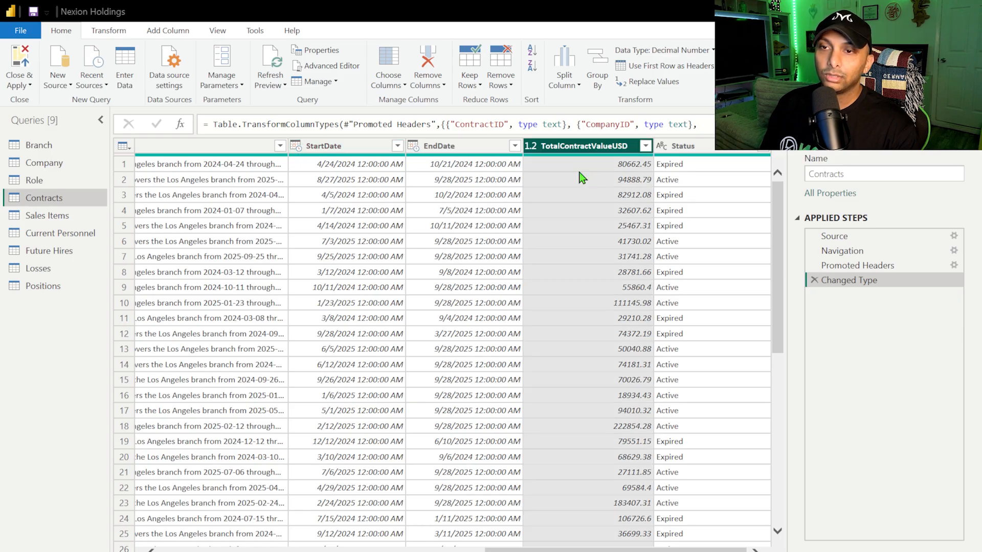
pyautogui.click(530, 145)
pyautogui.click(553, 176)
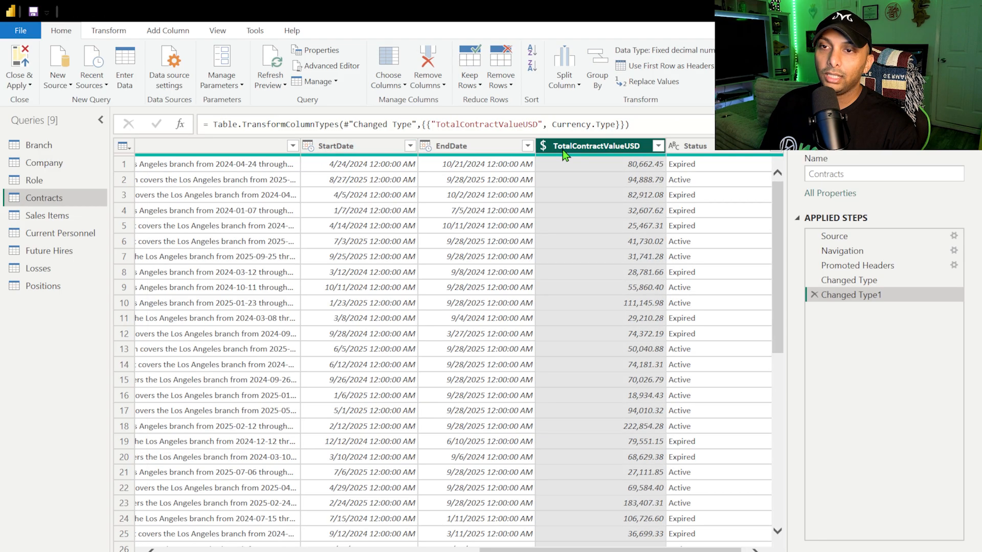
pyautogui.click(544, 146)
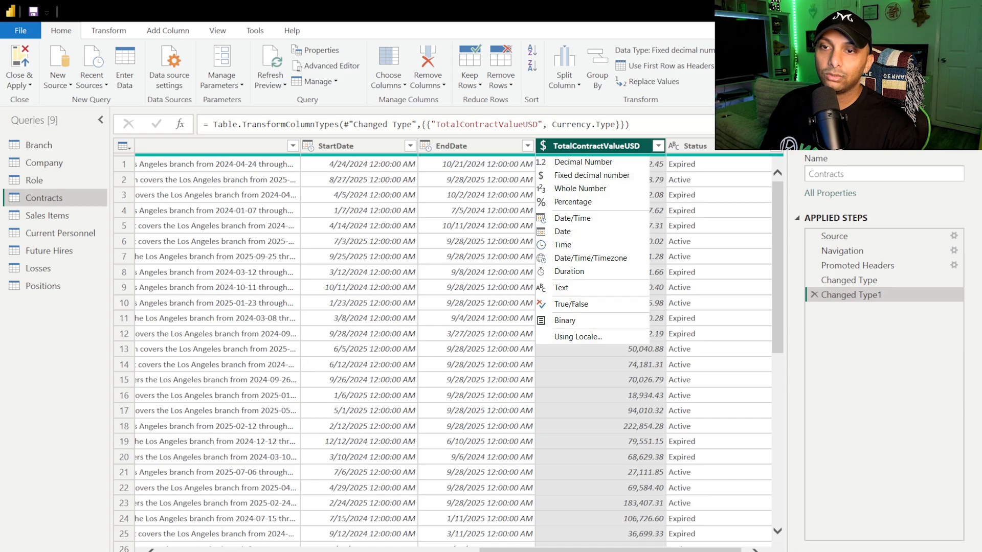
pyautogui.click(665, 198)
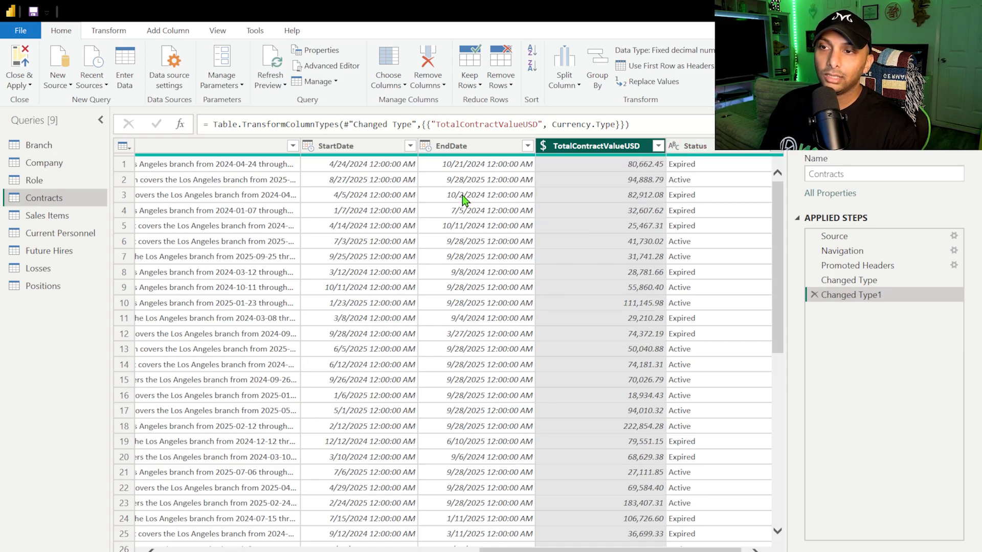
# - Change the data type of the EndDate and StartDate columns in the Contracts query to Date
pyautogui.click(426, 146)
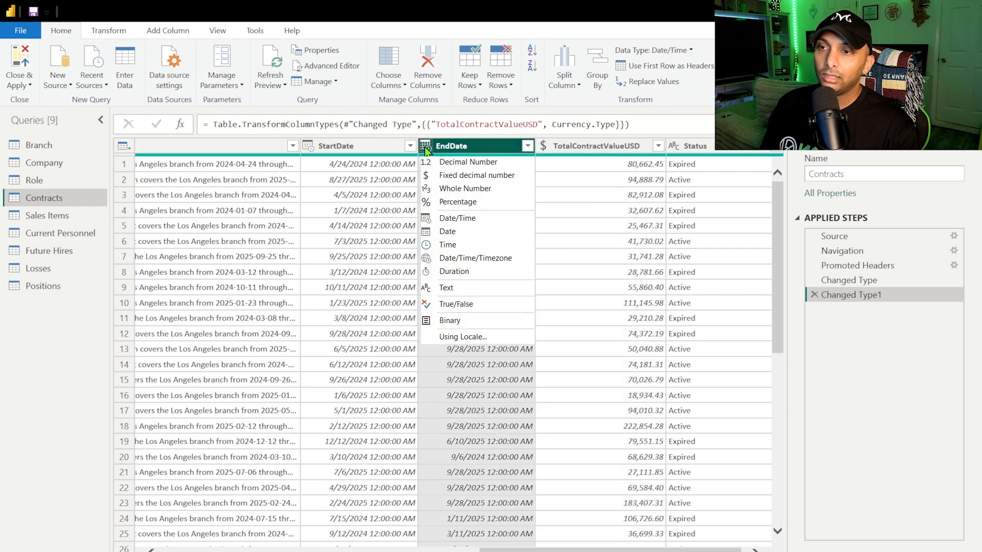
pyautogui.click(447, 231)
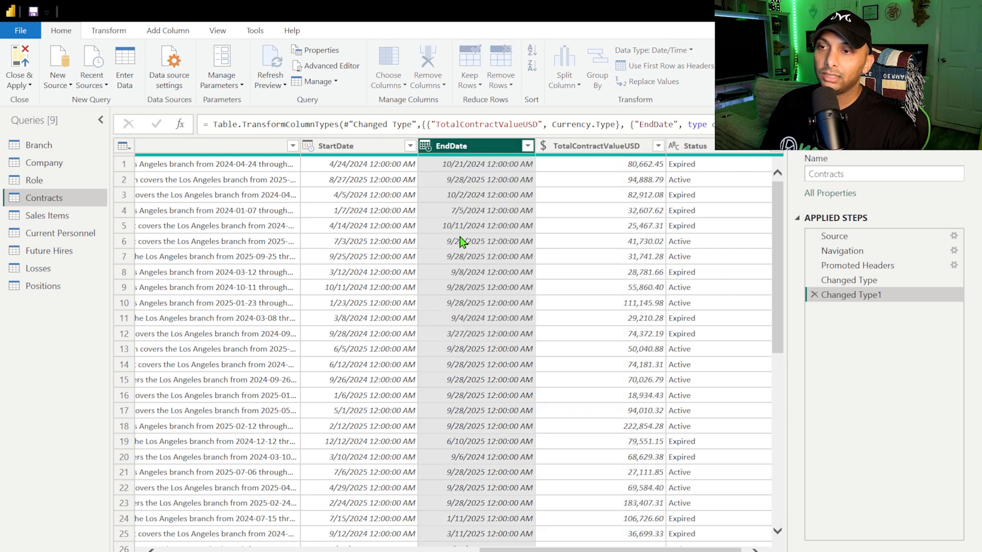
pyautogui.click(307, 146)
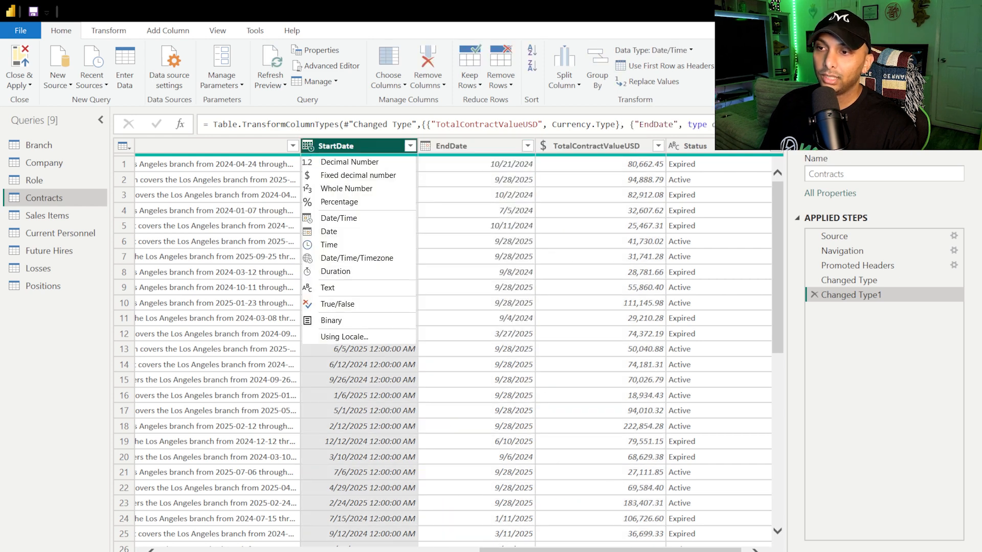
pyautogui.click(329, 232)
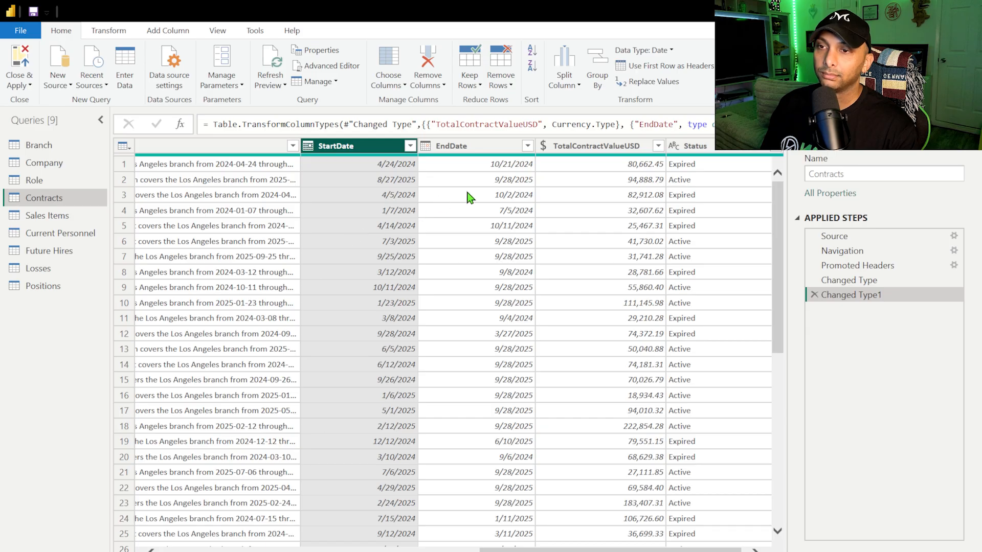
# - Inspect the Company query's M code in the Advanced Editor and close it without making changes
pyautogui.click(47, 147)
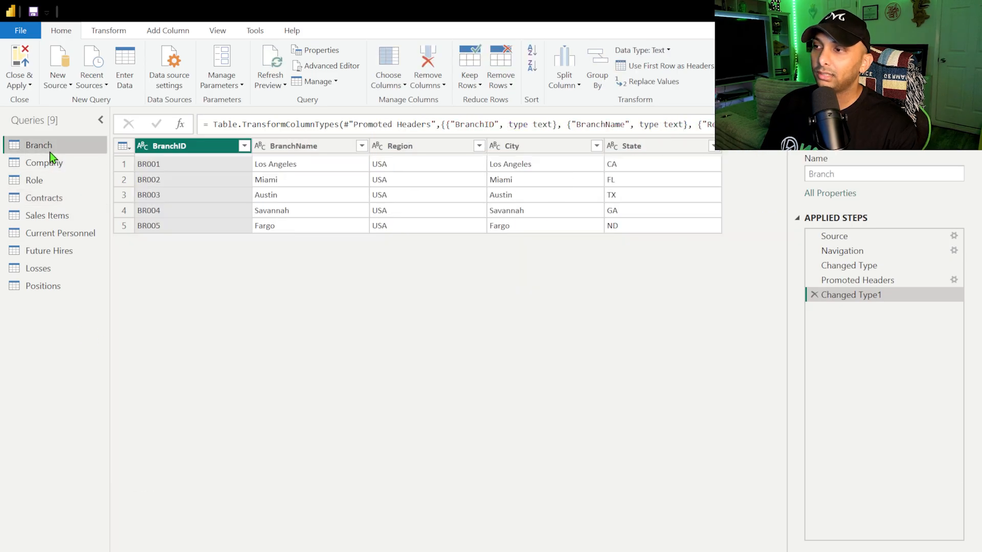
pyautogui.click(51, 164)
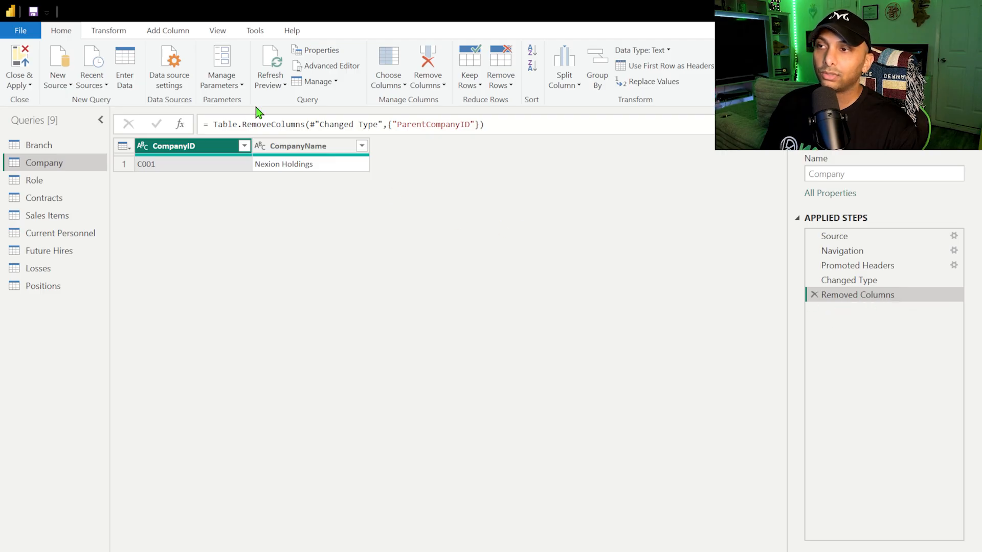
pyautogui.click(330, 66)
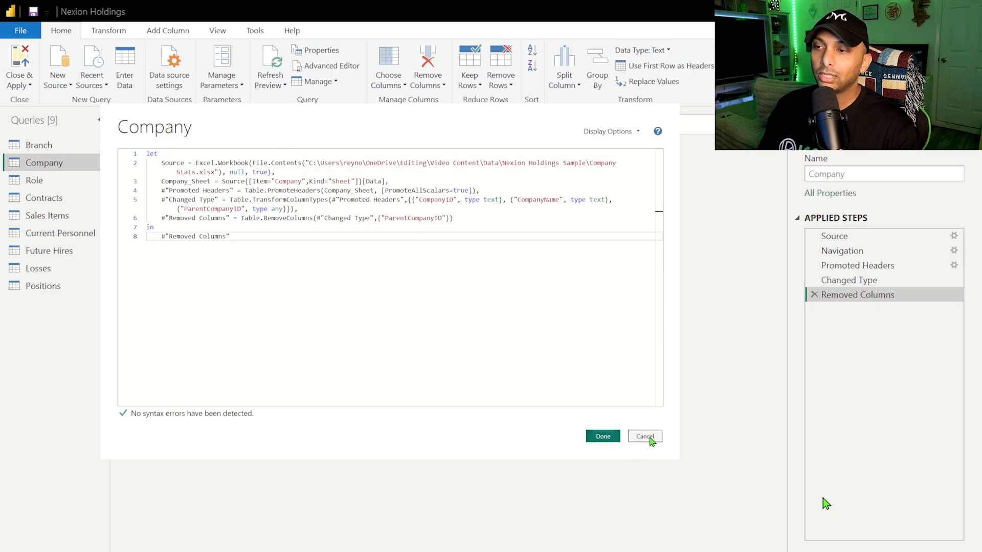
pyautogui.click(646, 437)
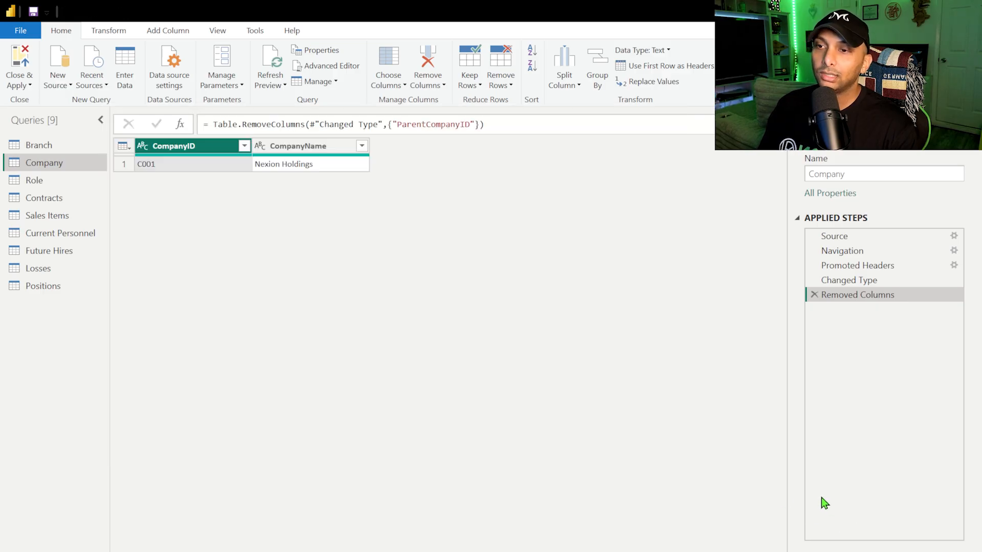
# - Add the description "Deleted the Parent Company Column (Non-Applicable)" to the Removed Columns step of the Company query
pyautogui.rightClick(864, 298)
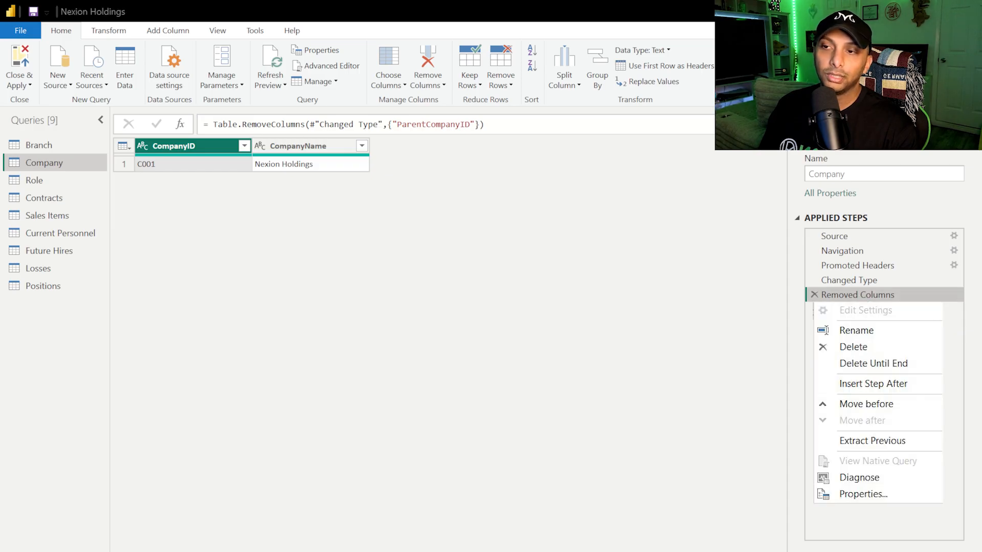
pyautogui.click(863, 494)
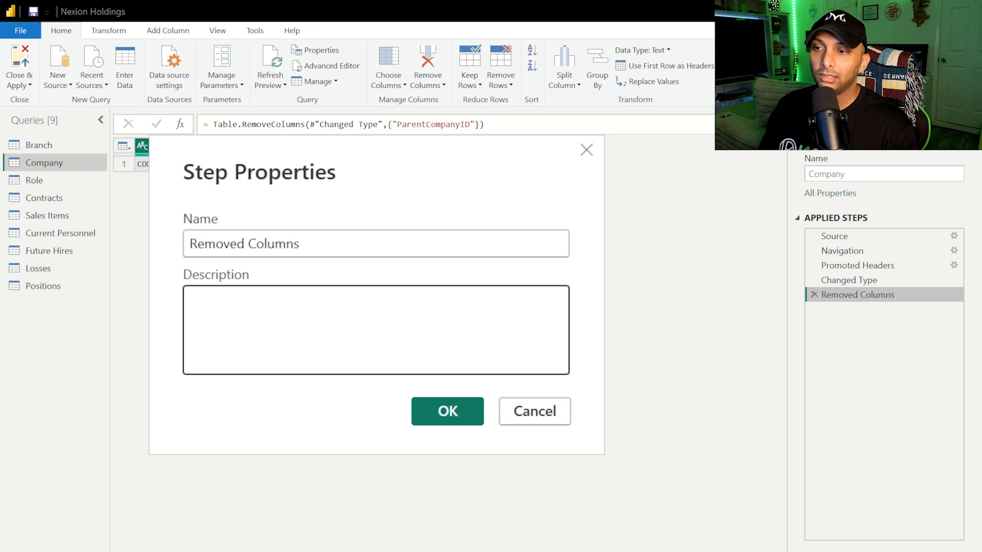
pyautogui.click(298, 371)
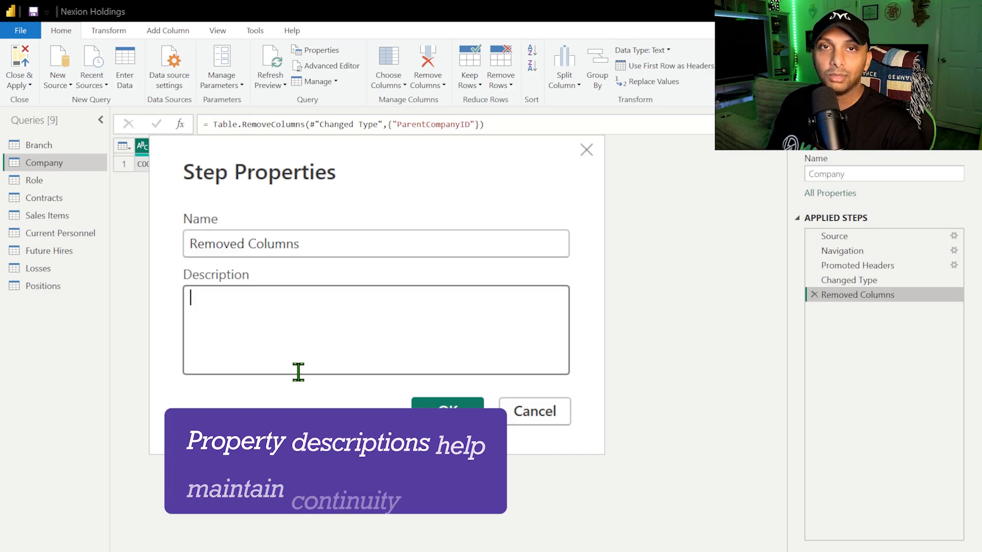
pyautogui.write('Dele')
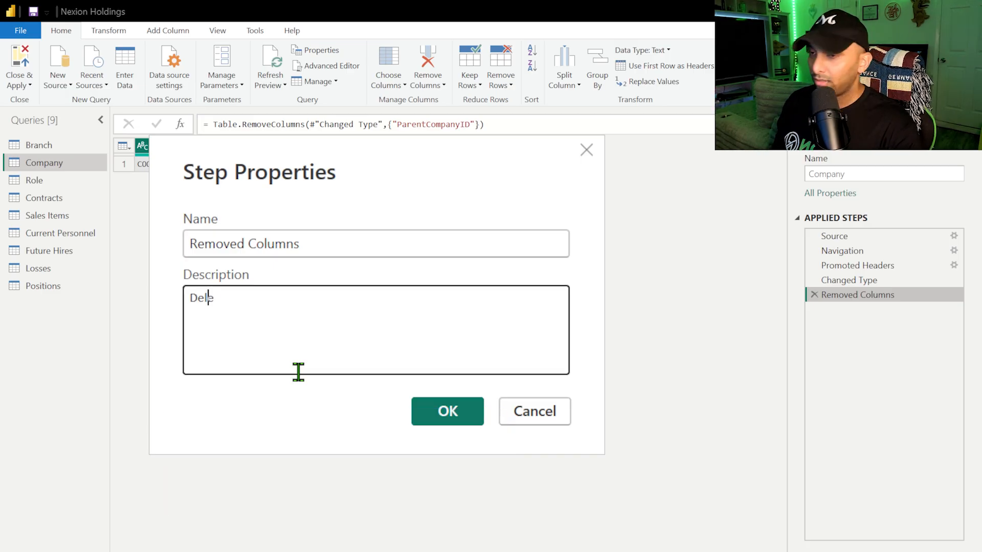
pyautogui.write('ted the ')
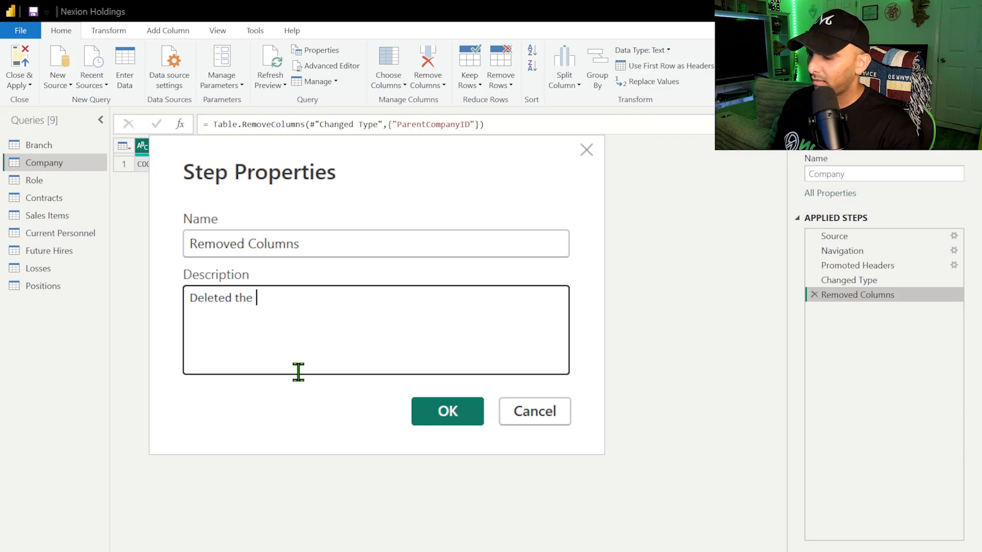
pyautogui.write('Paren')
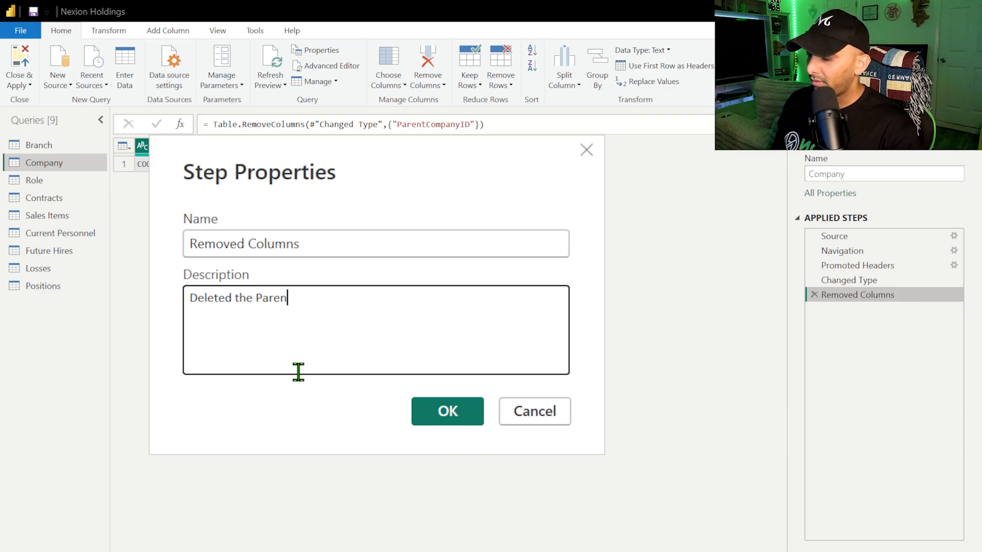
pyautogui.write('t Company ')
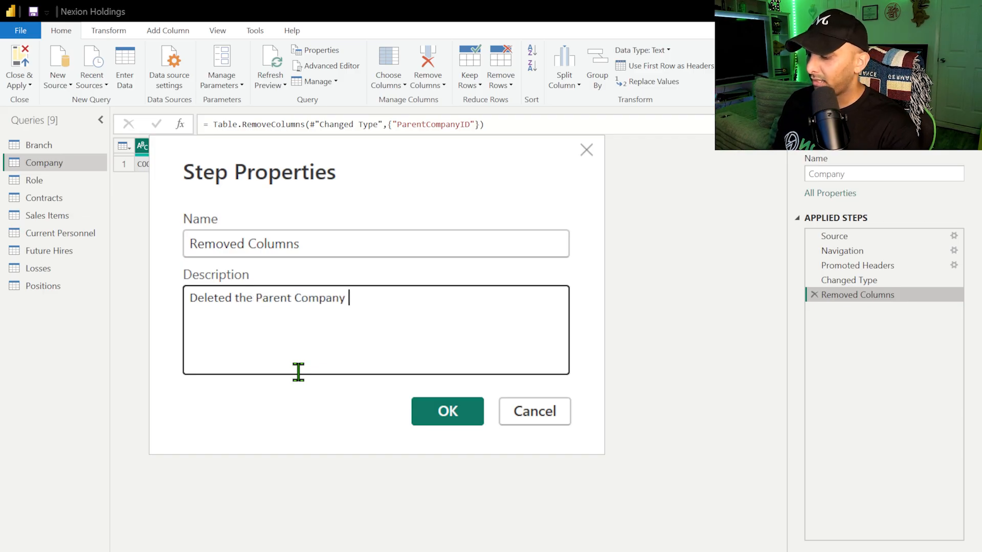
pyautogui.write('Column (Non')
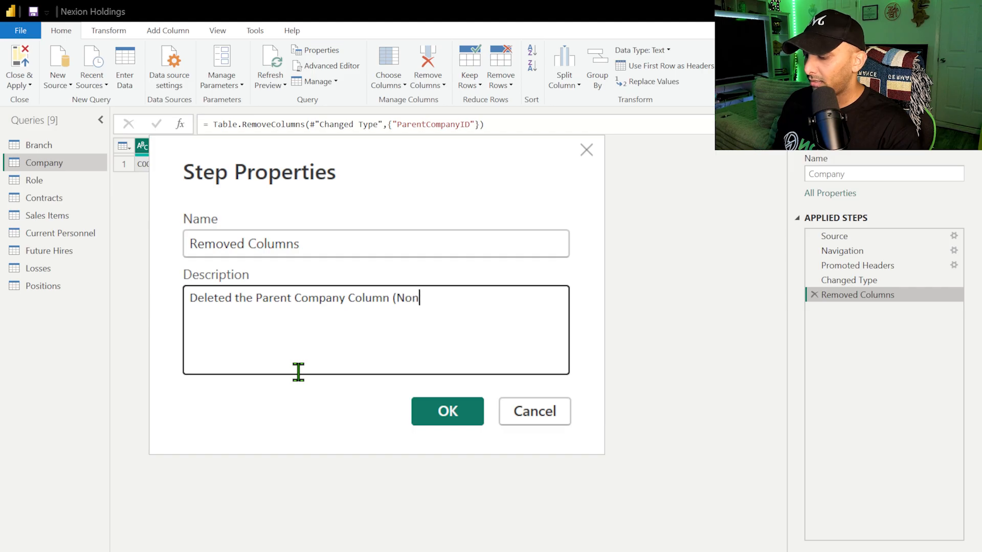
pyautogui.write('-Applicabl')
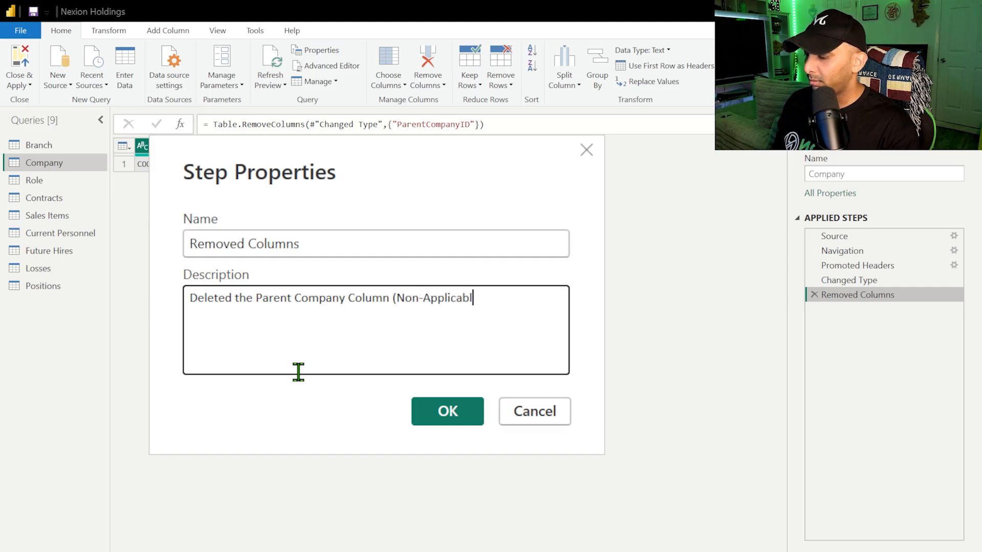
pyautogui.click(448, 411)
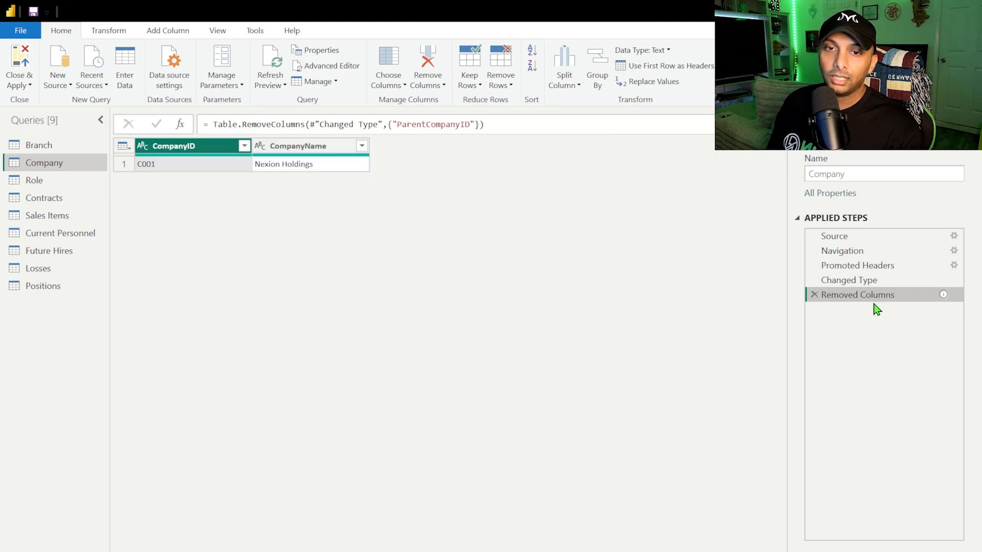
# - Examine the step description comment and the Removed Columns code line in the Company query's Advanced Editor
pyautogui.moveTo(938, 294)
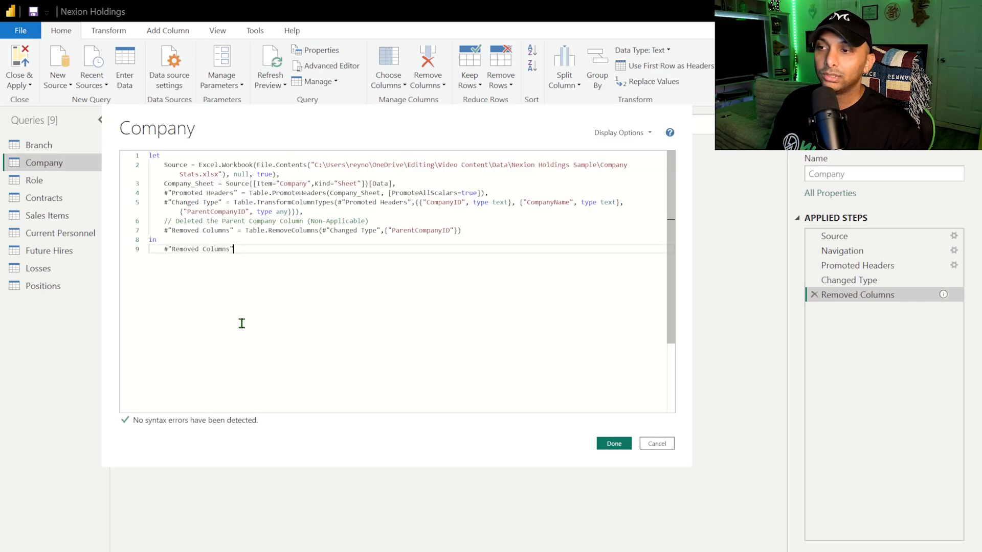
pyautogui.moveTo(377, 221); pyautogui.dragTo(151, 227)
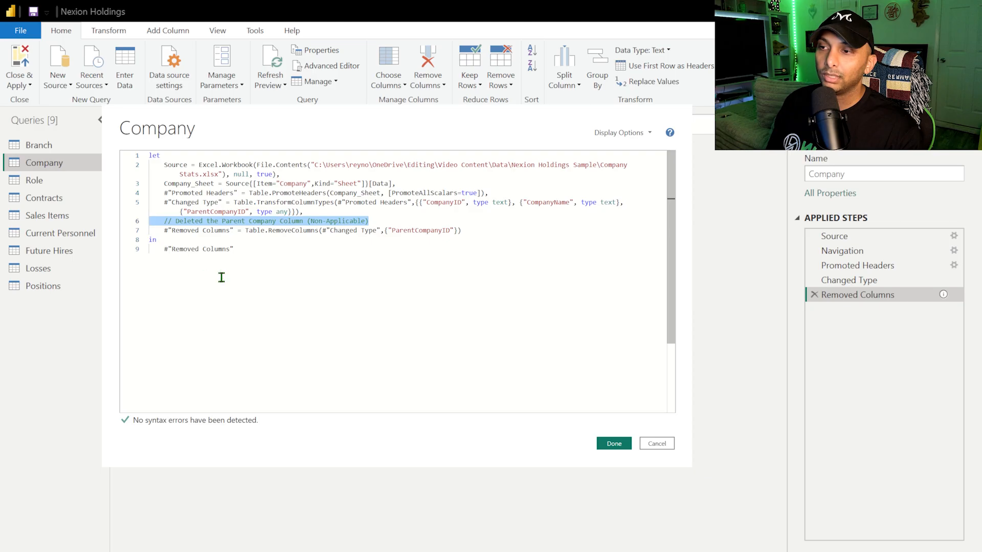
pyautogui.click(234, 289)
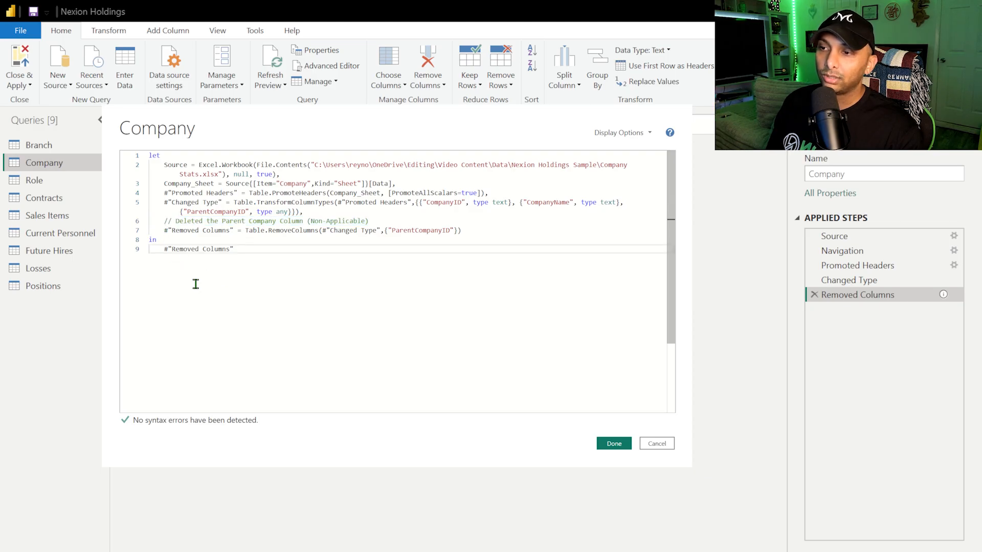
pyautogui.moveTo(164, 221); pyautogui.dragTo(173, 221)
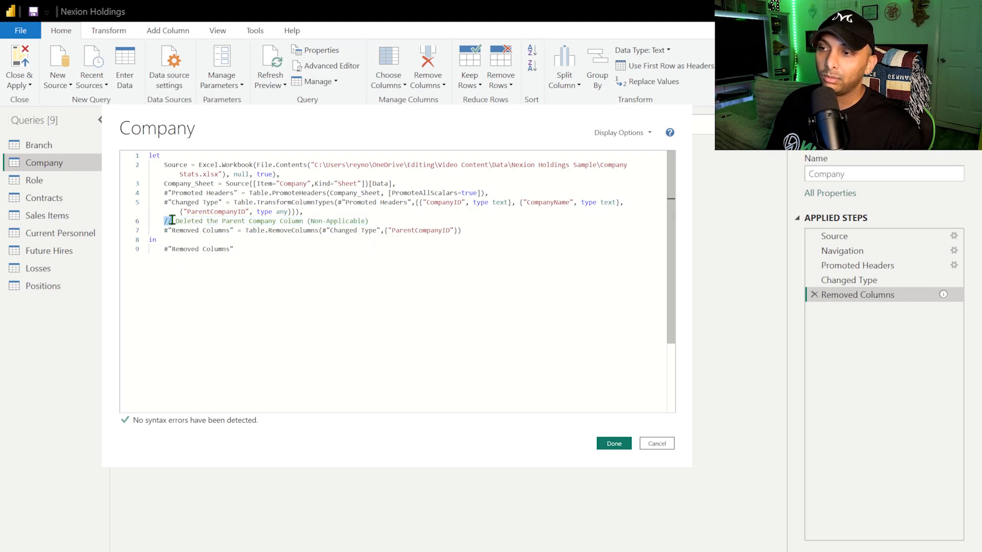
pyautogui.click(377, 221)
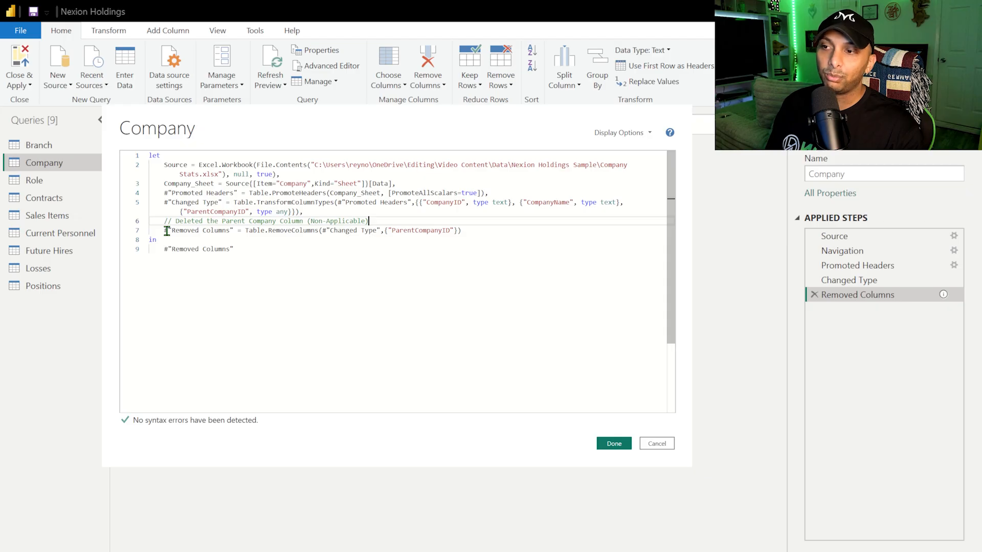
pyautogui.moveTo(163, 221); pyautogui.dragTo(368, 221)
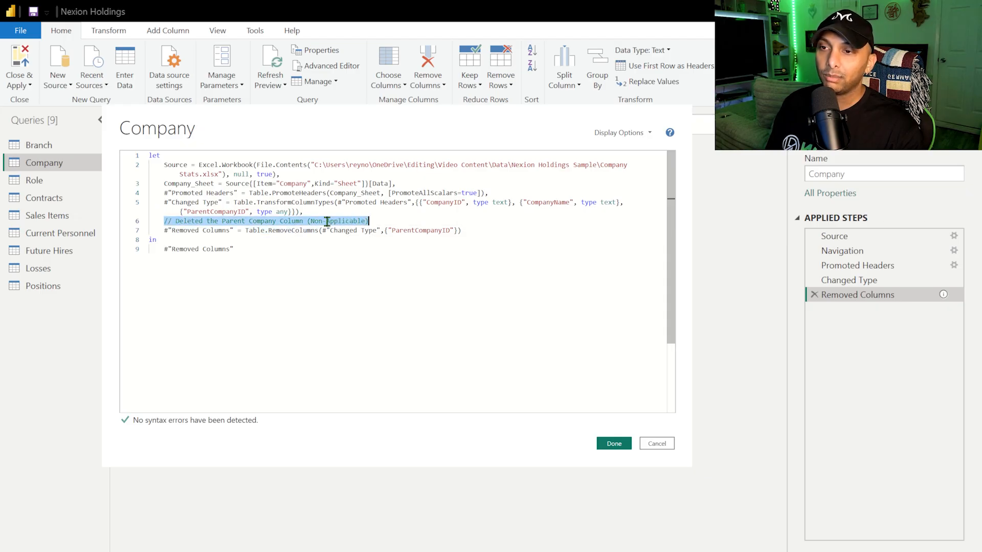
pyautogui.moveTo(164, 233); pyautogui.dragTo(462, 232)
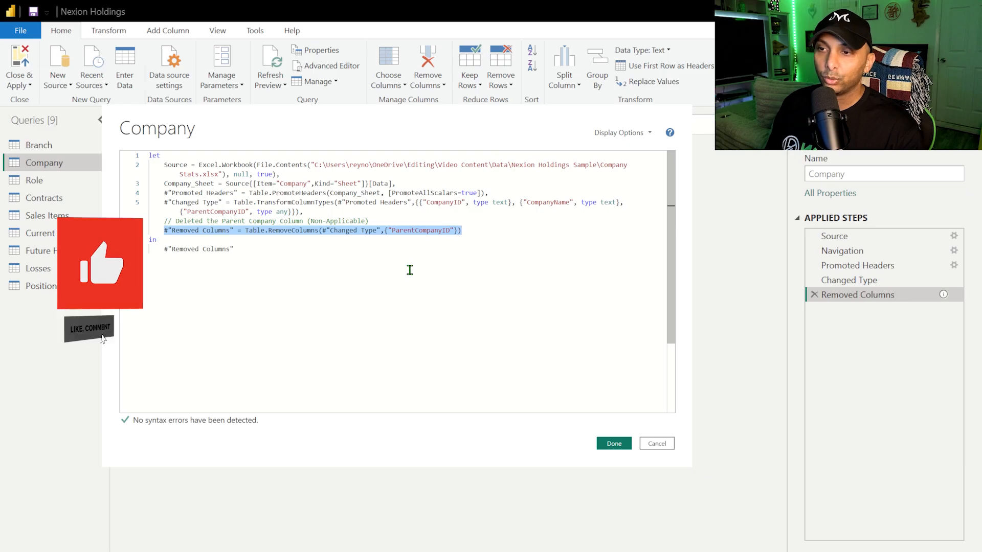
# - Close the Advanced Editor and describe the Contracts query's Changed Type1 step as "Dates no longer have times and the Salary was changed to a currency value."
pyautogui.click(613, 443)
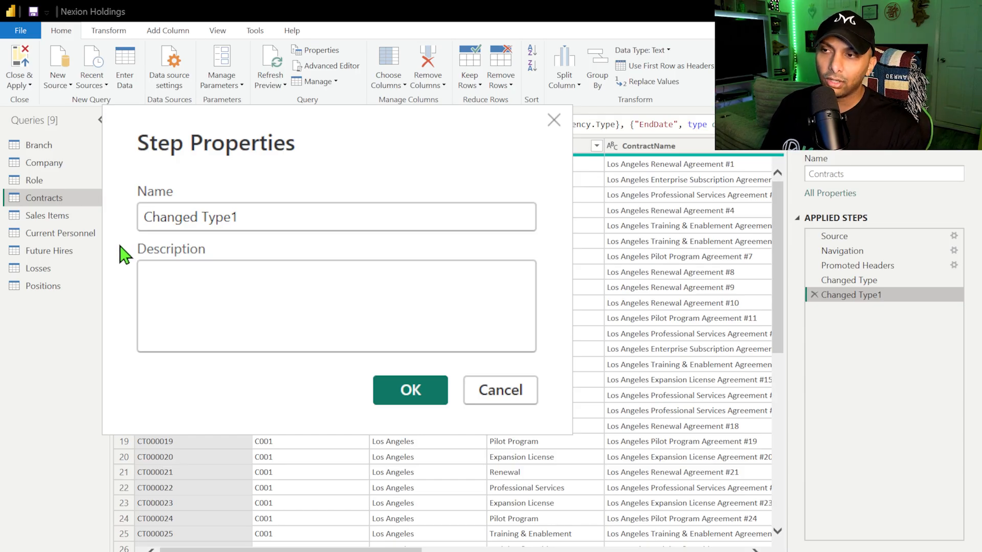
pyautogui.click(146, 285)
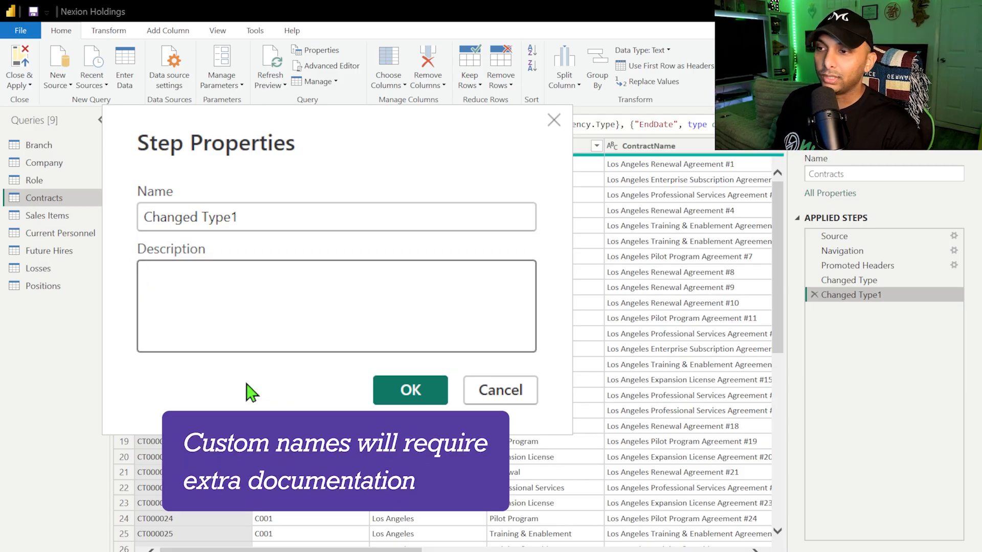
pyautogui.write('Date')
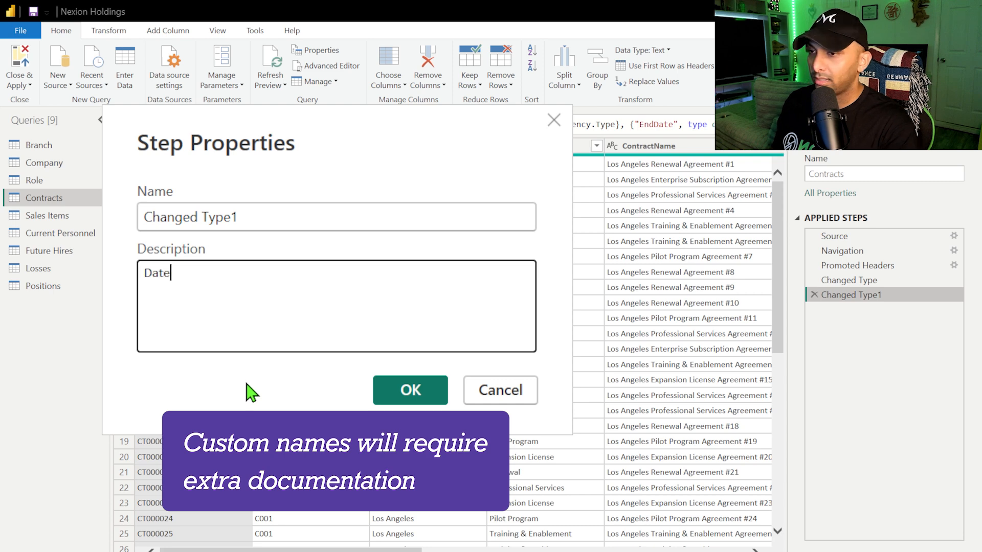
pyautogui.write('s no longe')
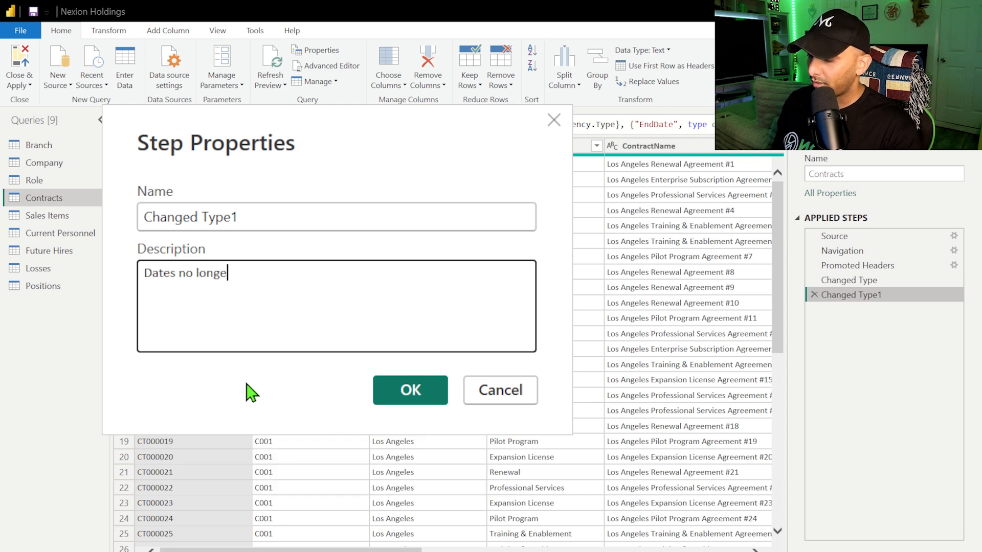
pyautogui.write('r have times')
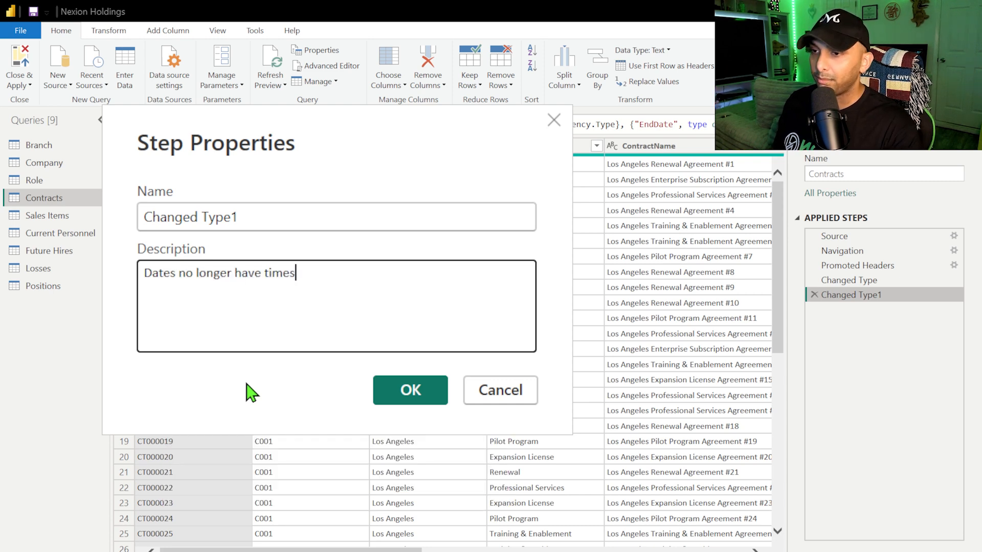
pyautogui.write(' and the ')
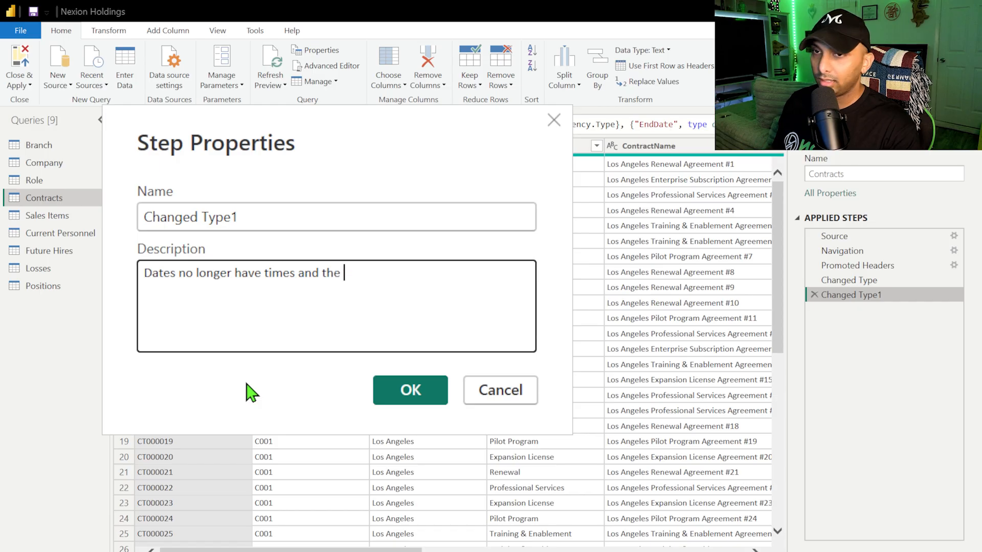
pyautogui.write('Salary wa')
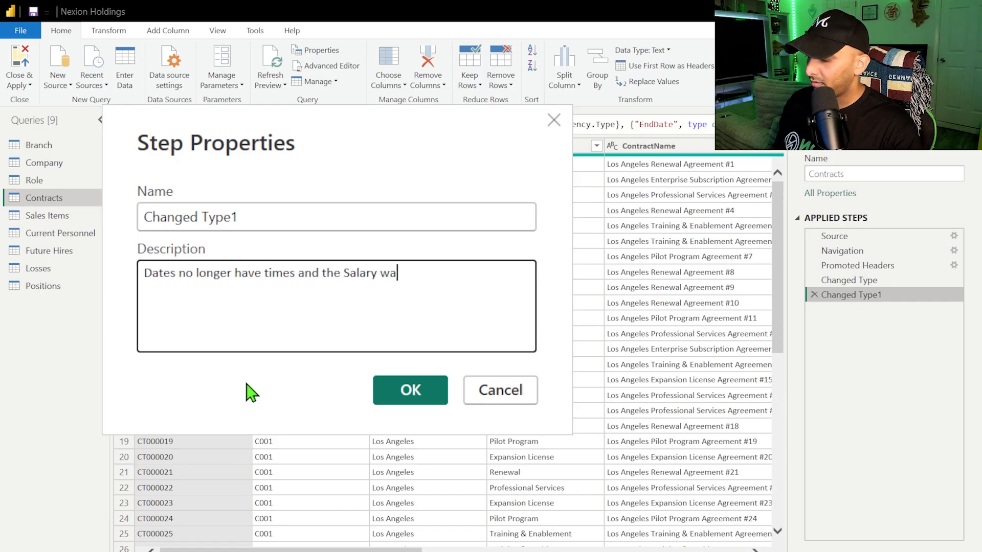
pyautogui.write('s changed to a ')
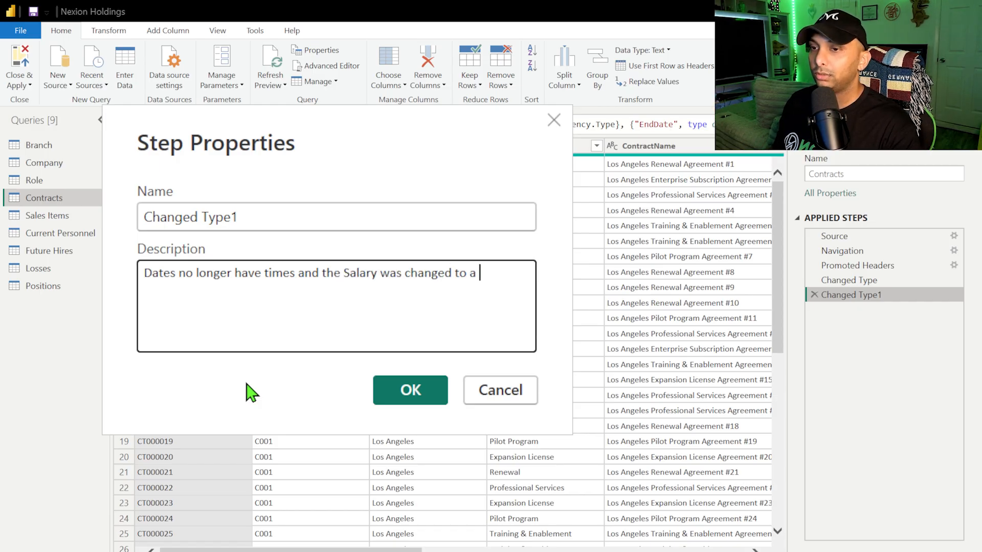
pyautogui.write('curreny')
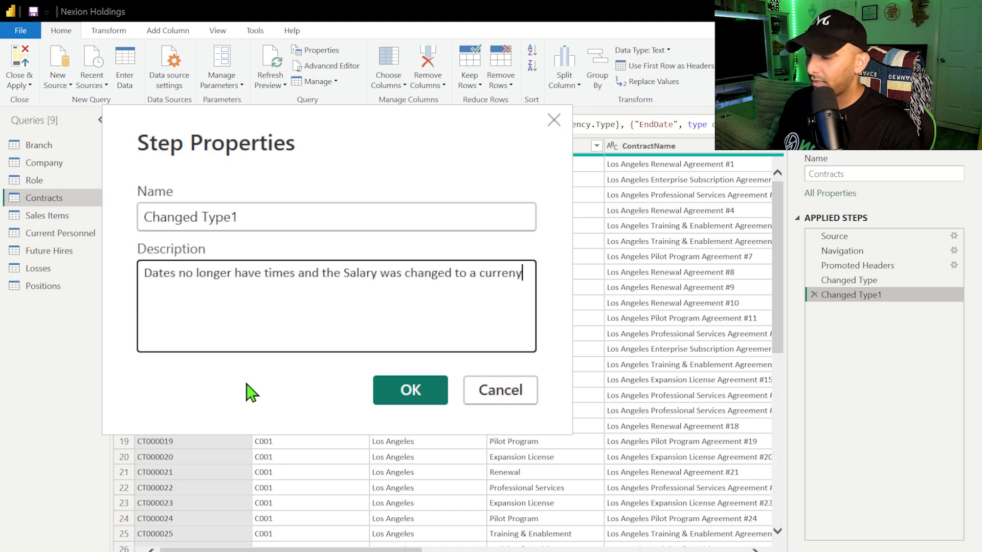
pyautogui.press('BackSpace')
pyautogui.write('cy value.')
pyautogui.click(411, 390)
pyautogui.moveTo(943, 297)
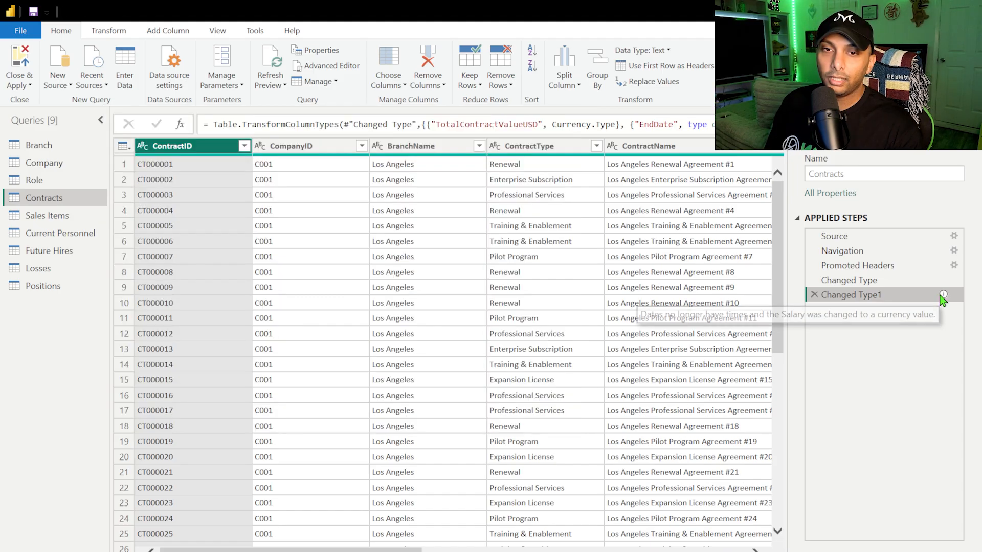
# - In the Sales Items query, change BillDate to Date as a new step and RevenueUSD to Fixed decimal number
pyautogui.click(79, 218)
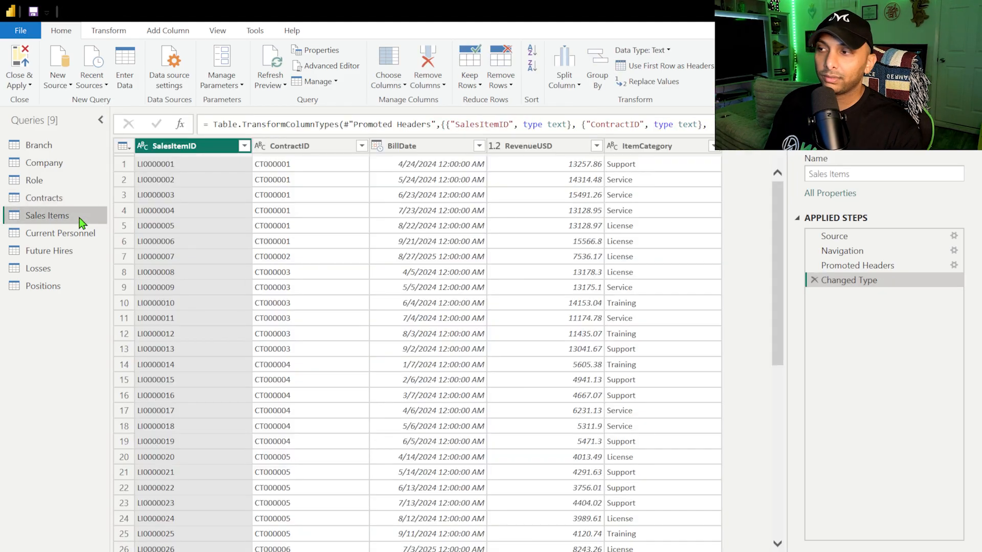
pyautogui.click(431, 145)
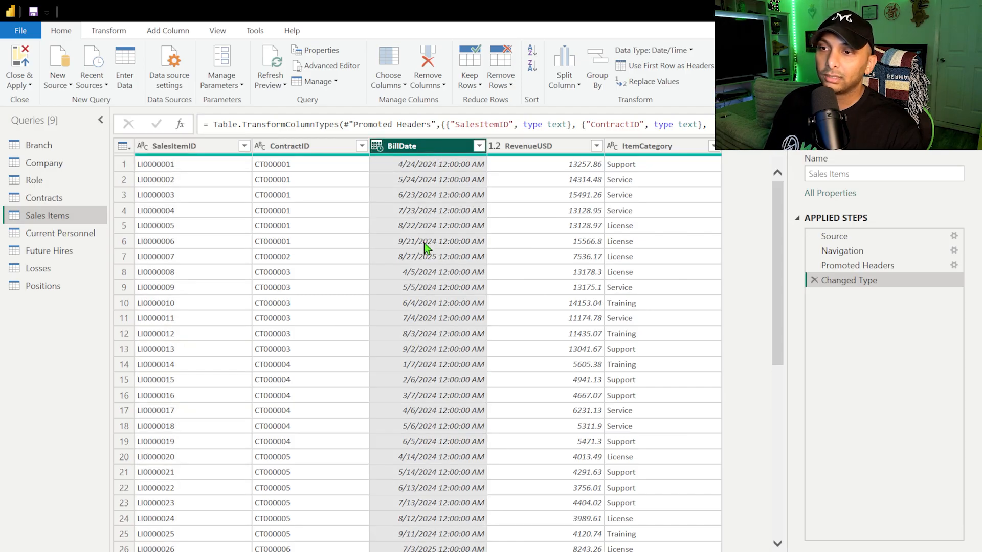
pyautogui.click(377, 146)
pyautogui.click(404, 239)
pyautogui.click(671, 265)
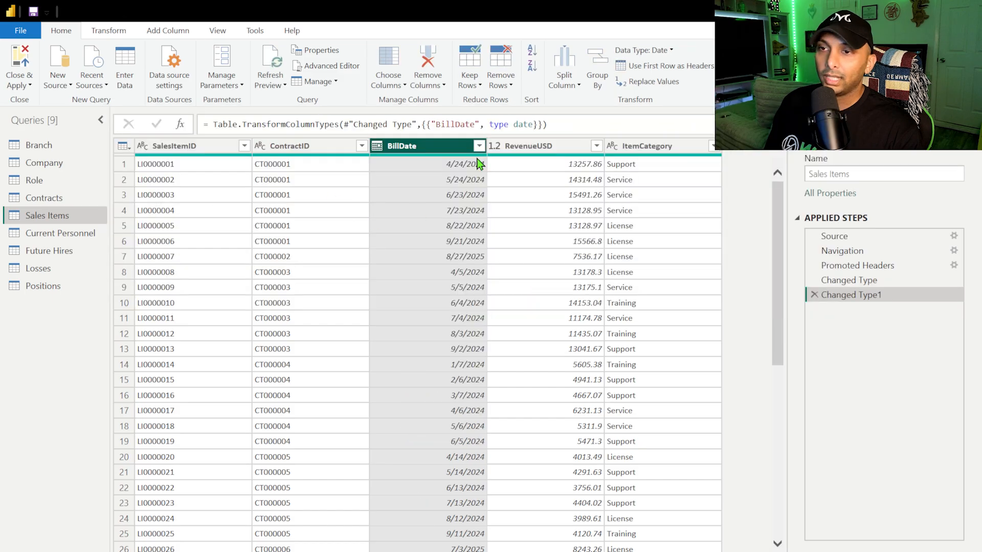
pyautogui.click(494, 145)
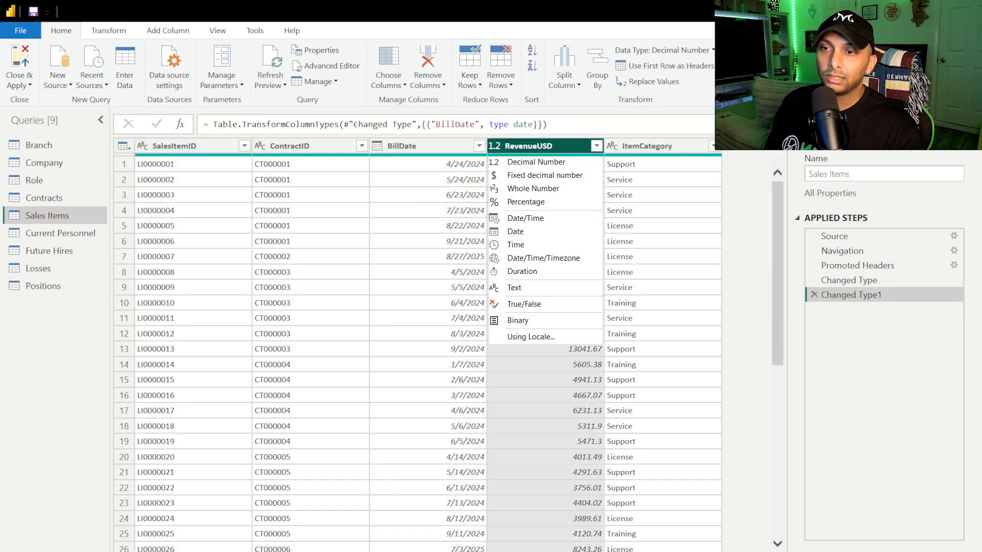
pyautogui.click(518, 176)
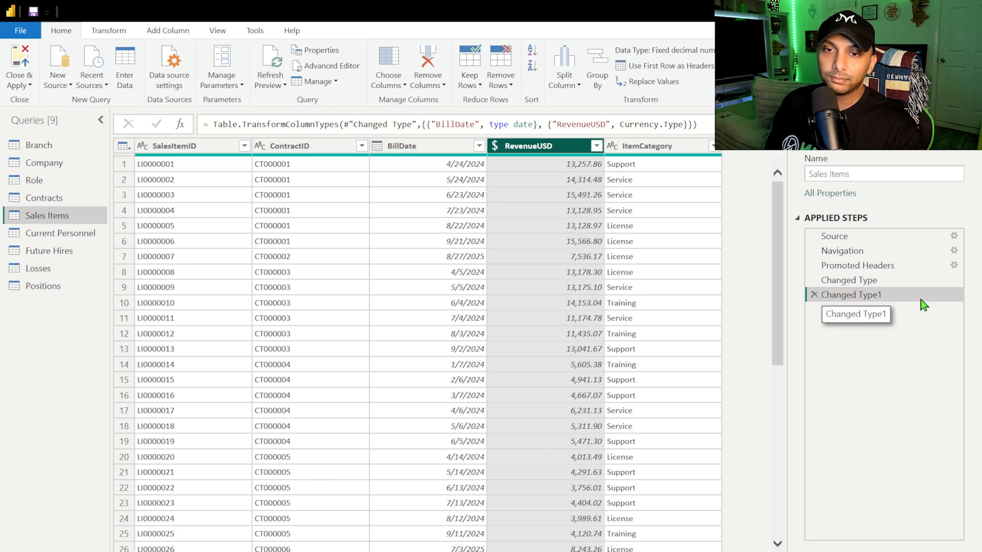
# - Add the description "Dates no longer holds time and revenue was changed to currency." to the Changed Type1 step of the Sales Items query
pyautogui.write('olds ')
pyautogui.write('tim')
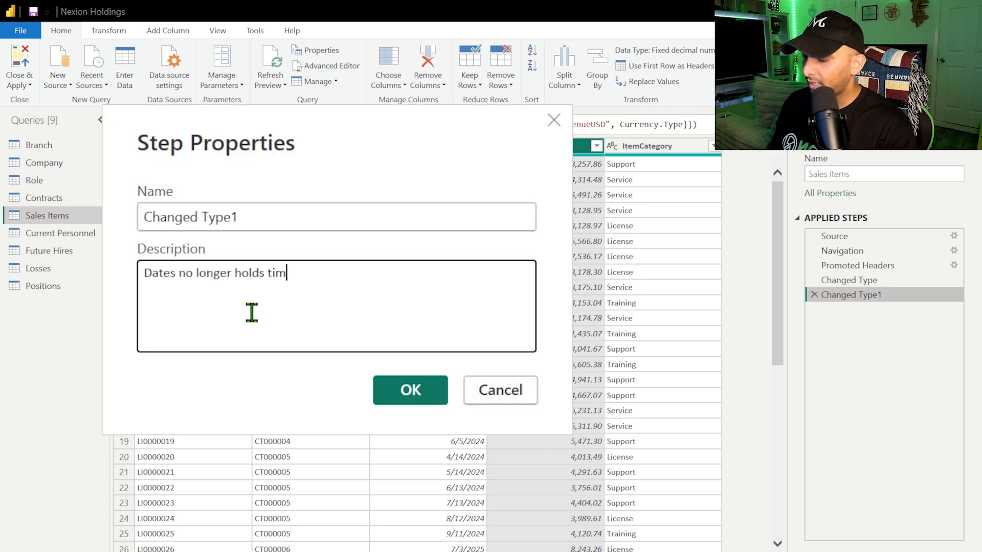
pyautogui.write('e and ')
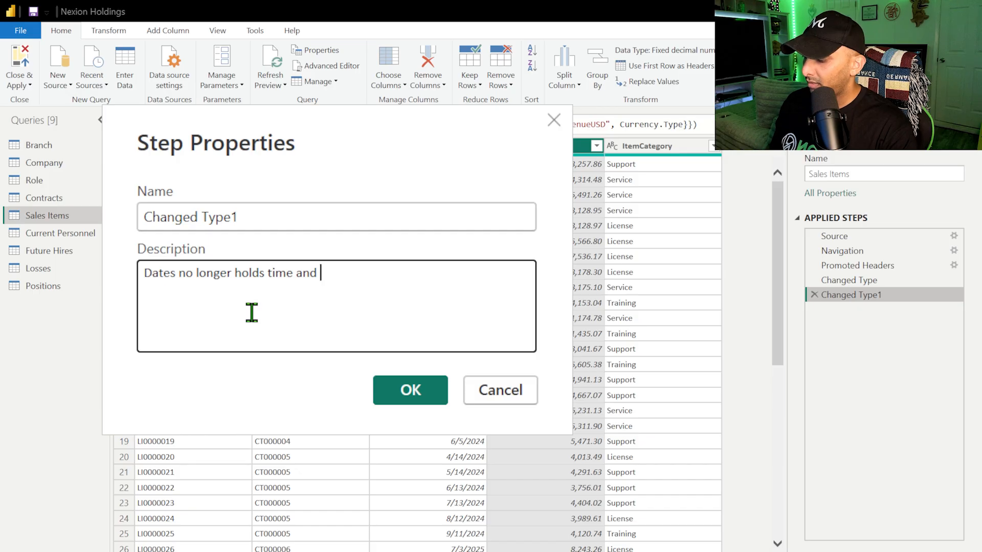
pyautogui.write('revenue ')
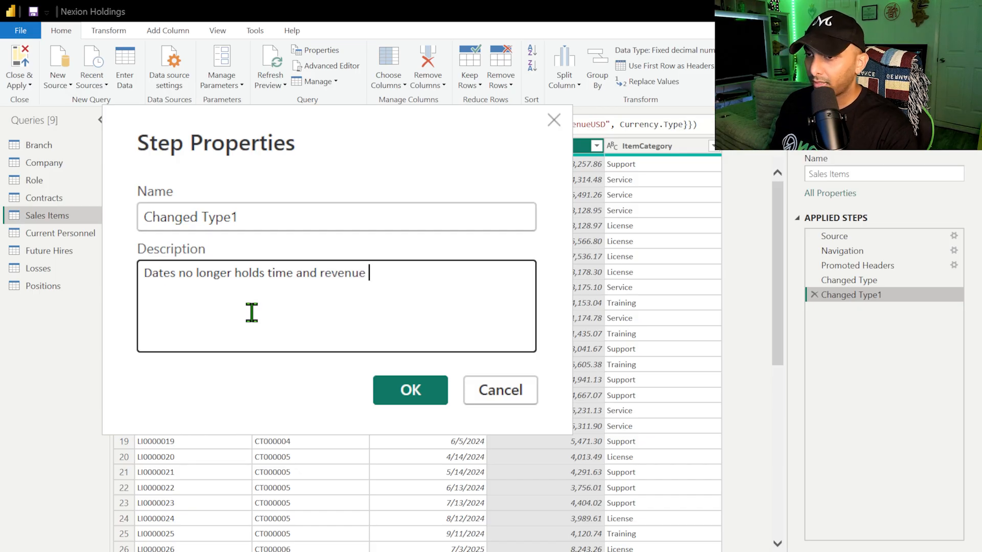
pyautogui.write('was changed to curre')
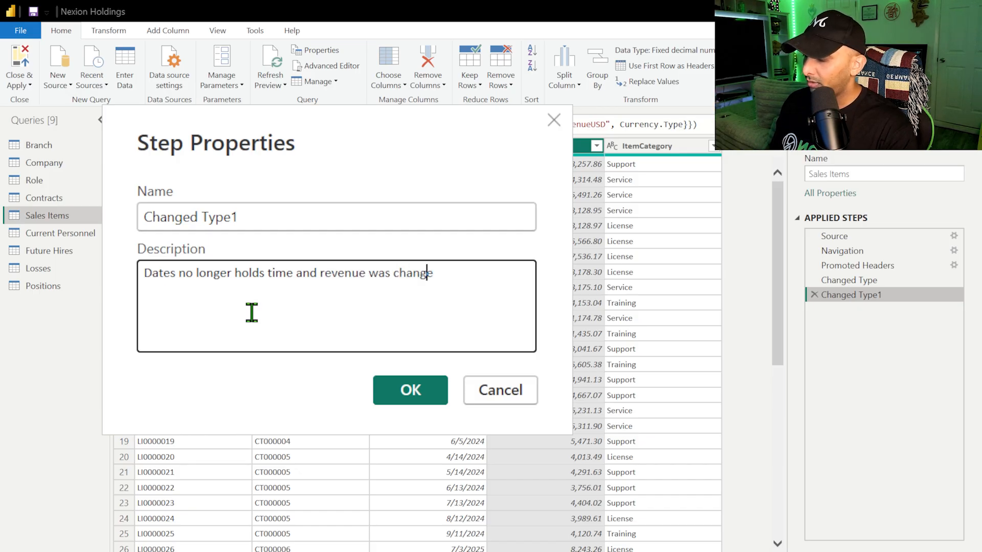
pyautogui.write('nt')
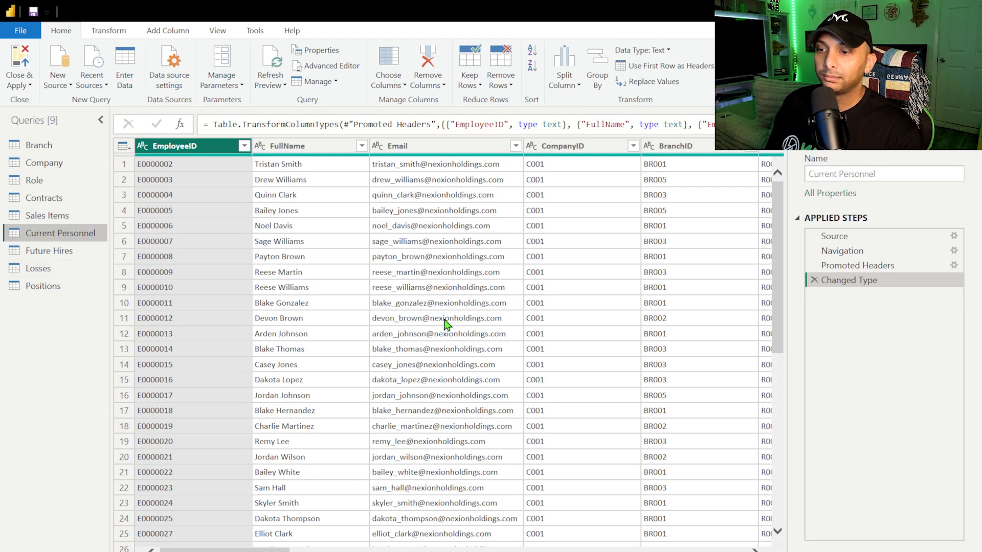
# - Change the BirthDate column of the Current Personnel query to the Date type, adding the conversion as a new step
pyautogui.moveTo(265, 550); pyautogui.dragTo(472, 548)
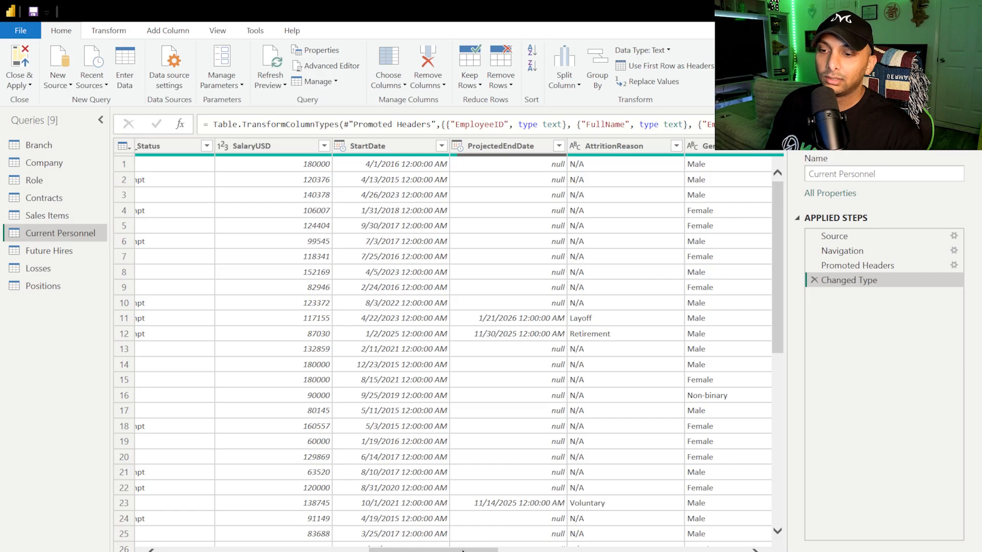
pyautogui.moveTo(463, 551)
pyautogui.mouseDown()
pyautogui.moveTo(711, 551)
pyautogui.moveTo(500, 551)
pyautogui.mouseUp()
pyautogui.click(628, 146)
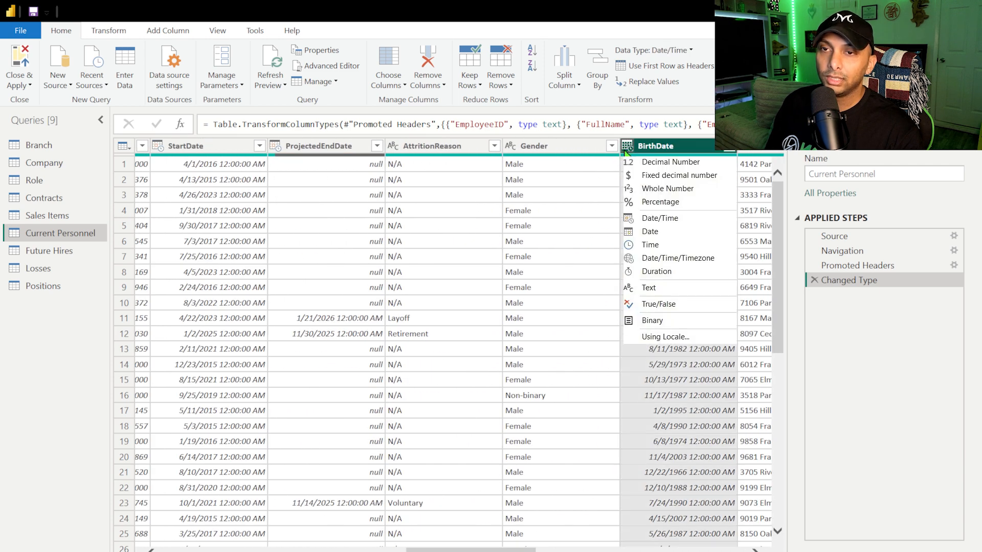
pyautogui.click(644, 233)
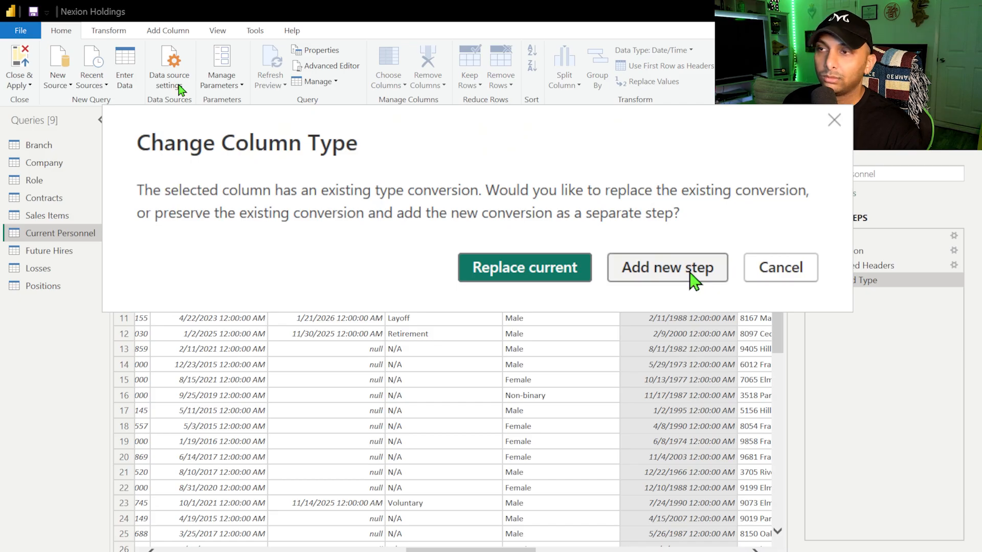
pyautogui.press('Escape')
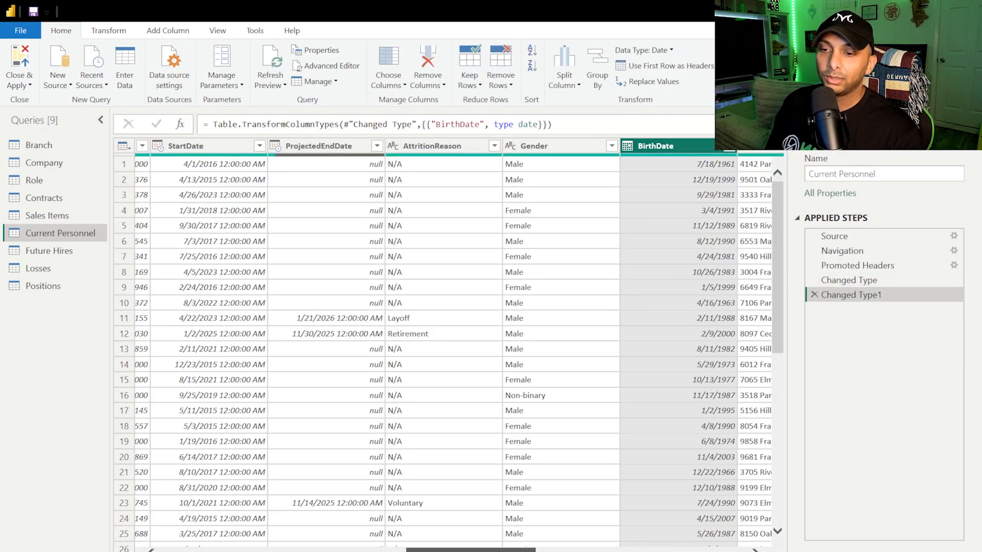
# - Change the ProjectedEndDate column of the Current Personnel query to Date and look over its values
pyautogui.hscroll(-5, 454, 348)
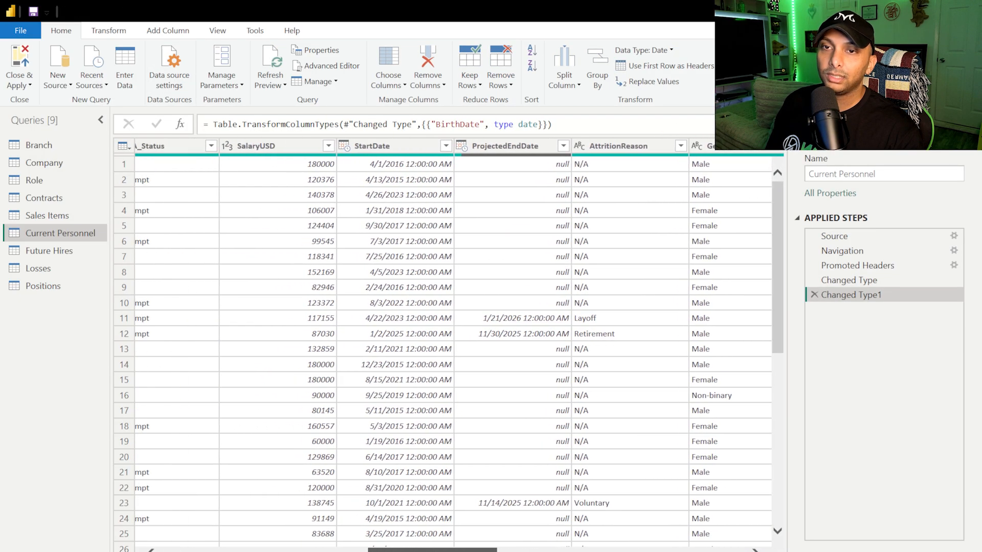
pyautogui.hscroll(-3, 453, 348)
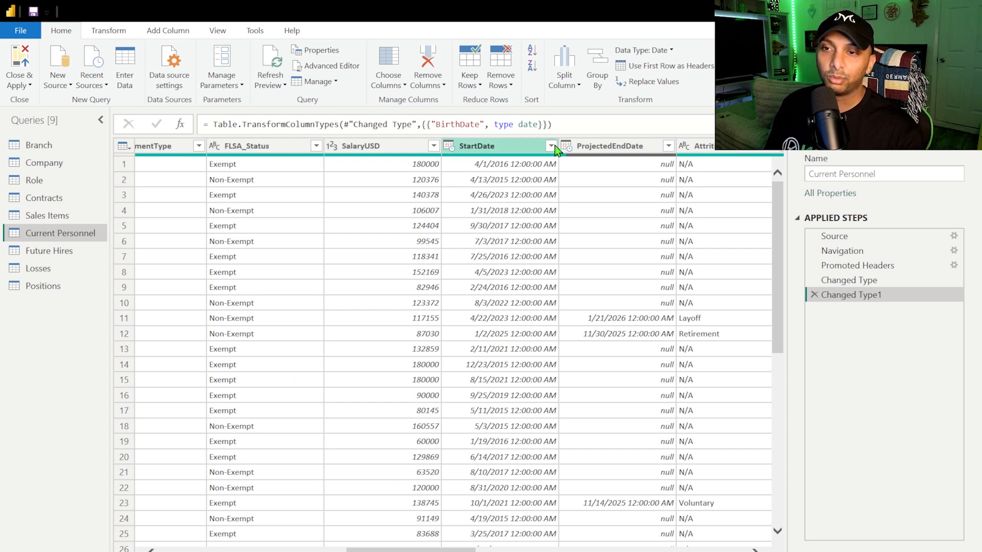
pyautogui.click(567, 147)
pyautogui.click(574, 195)
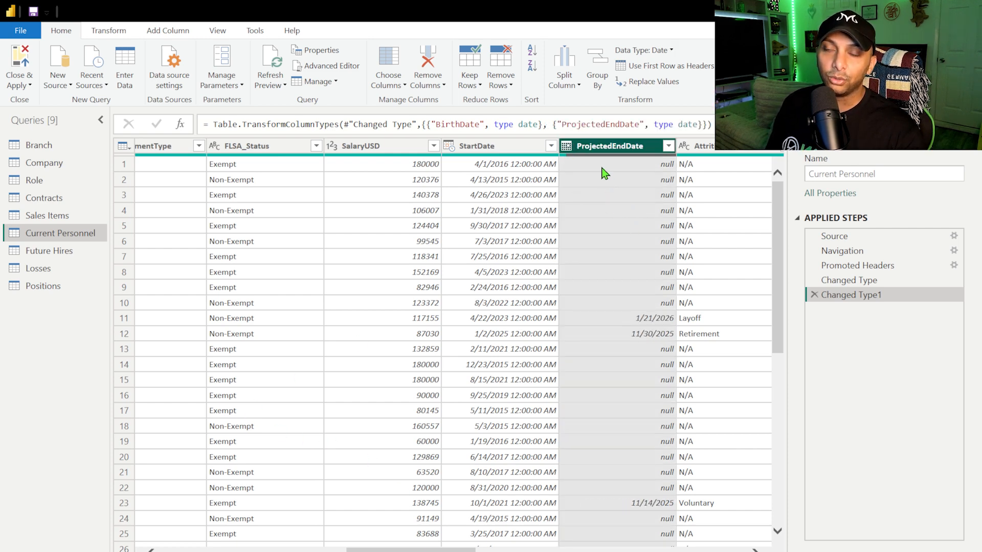
pyautogui.scroll(-15, 602, 340)
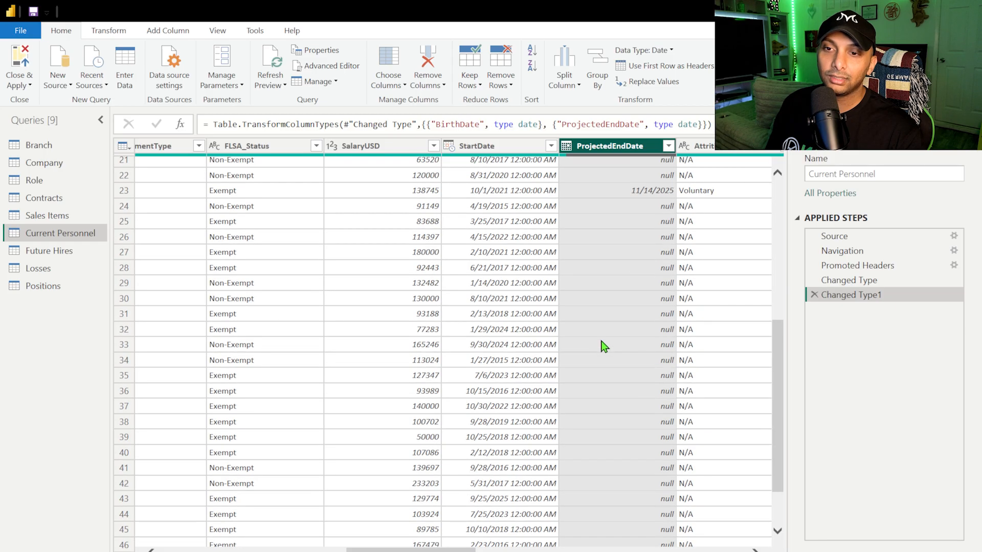
pyautogui.scroll(15, 593, 323)
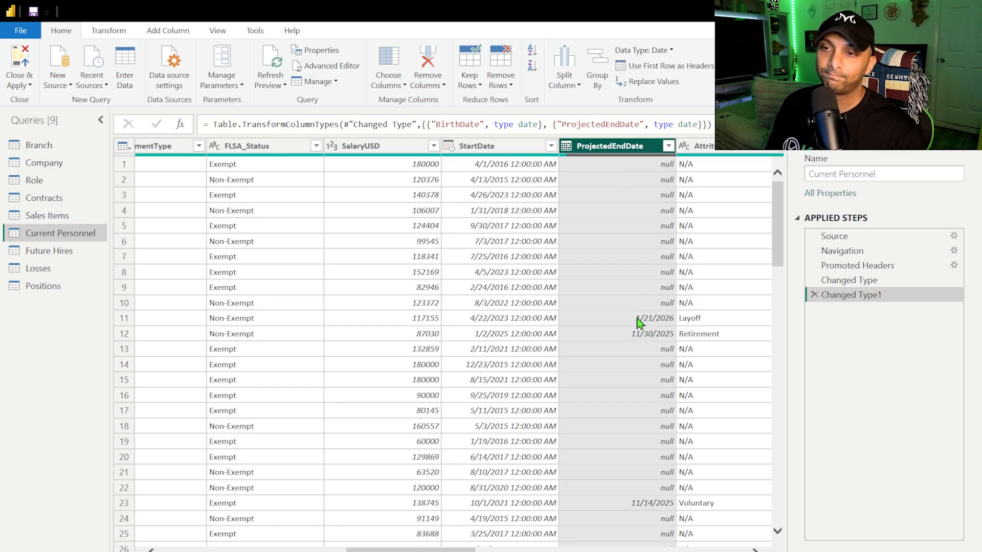
# - Change the StartDate column of the Current Personnel query to Date and the SalaryUSD column to Fixed decimal number
pyautogui.click(449, 146)
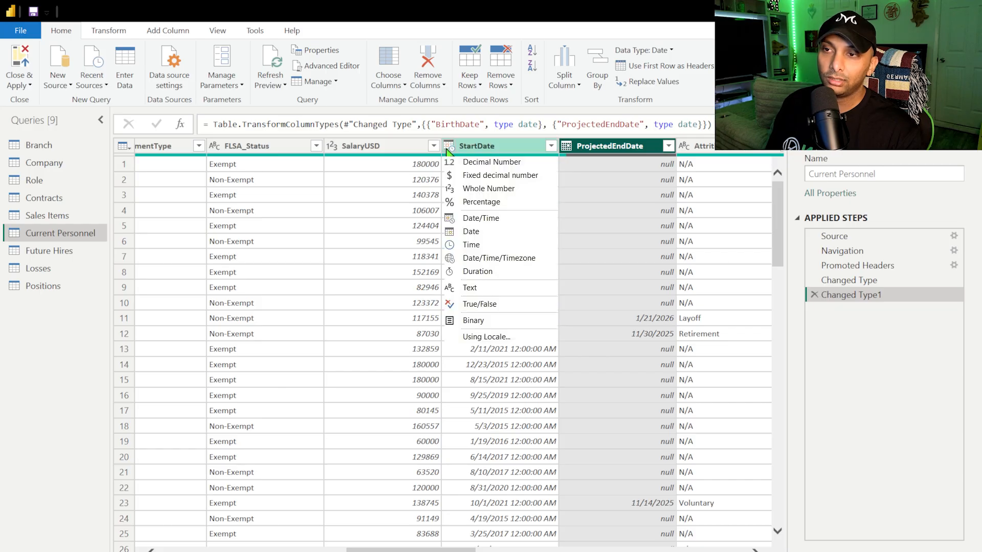
pyautogui.click(471, 231)
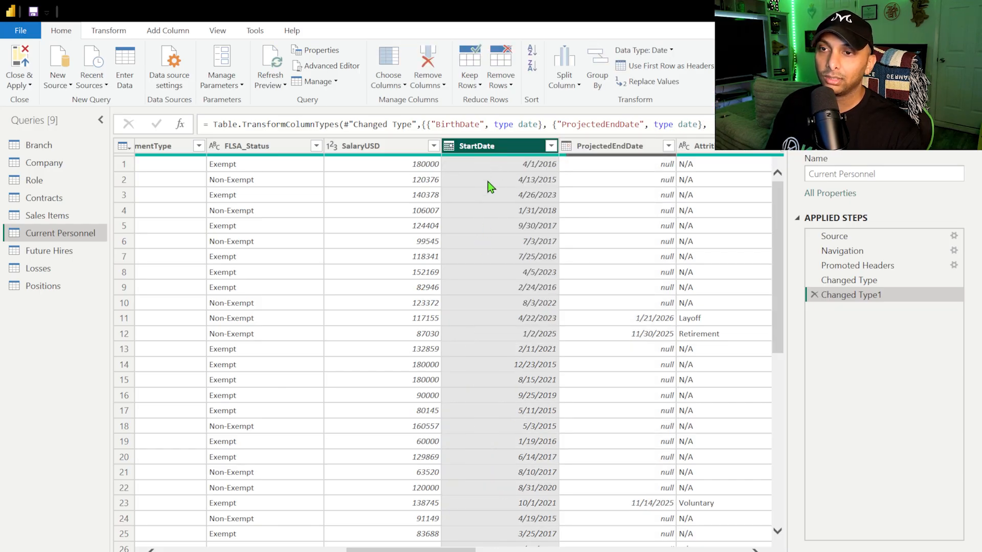
pyautogui.click(333, 148)
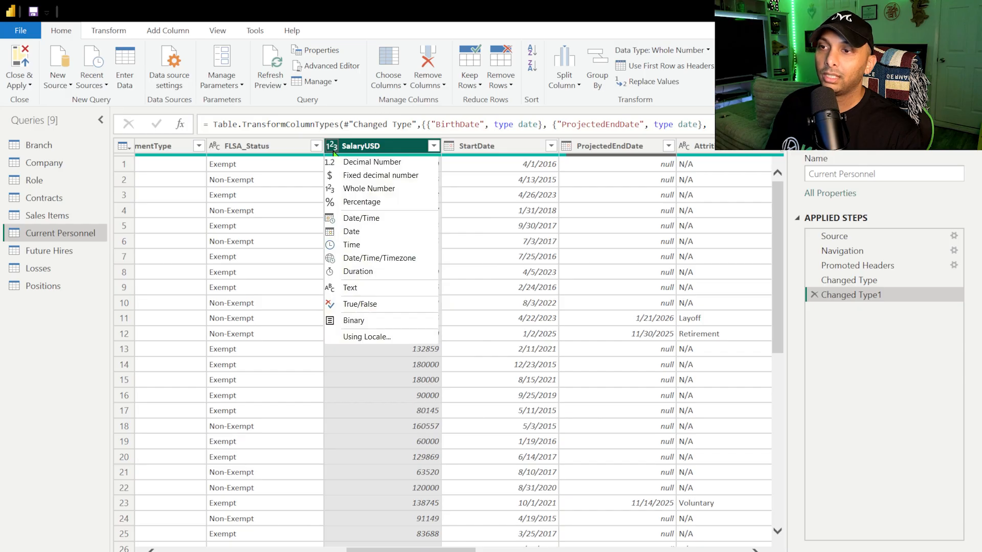
pyautogui.click(349, 176)
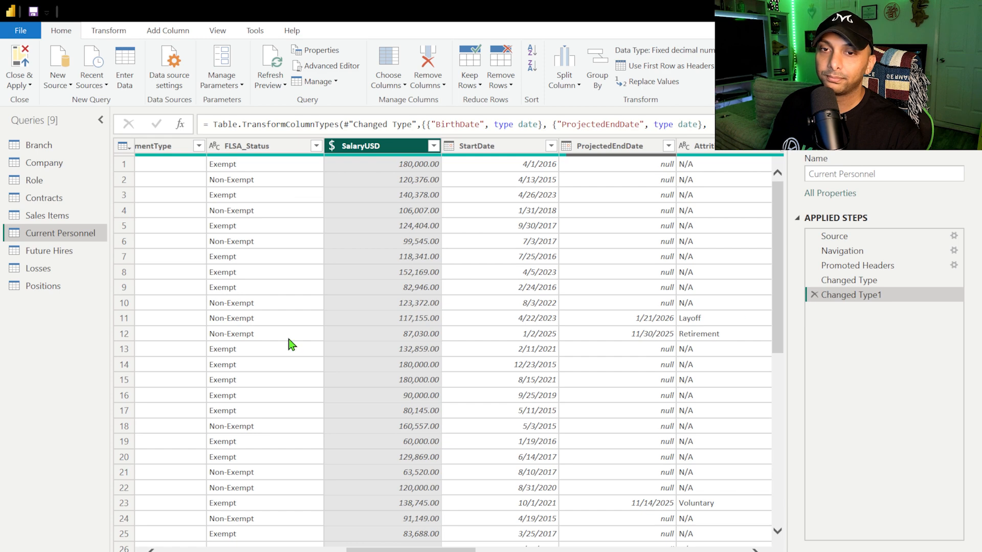
# - Review the description attached to the Changed Type1 step of the Sales Items query
pyautogui.click(44, 215)
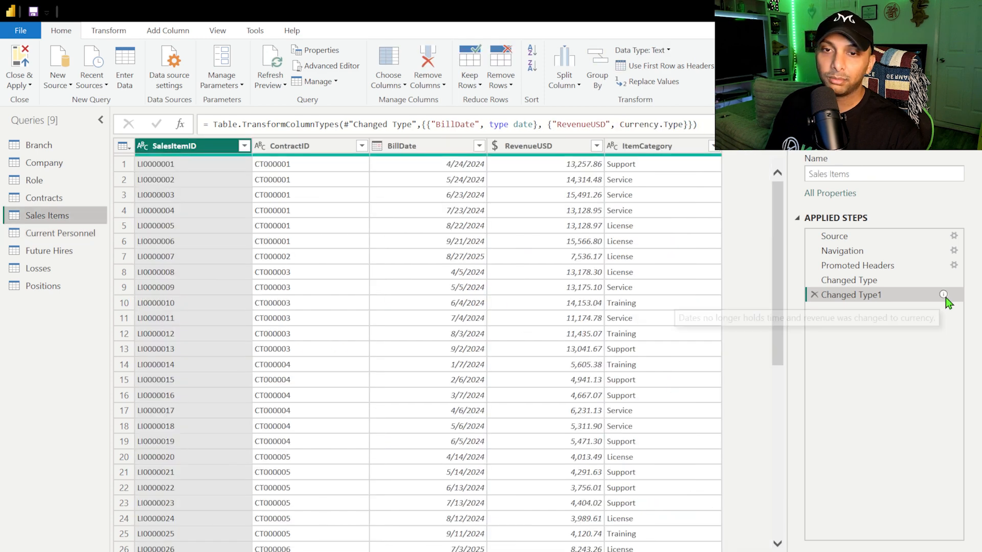
pyautogui.moveTo(944, 297)
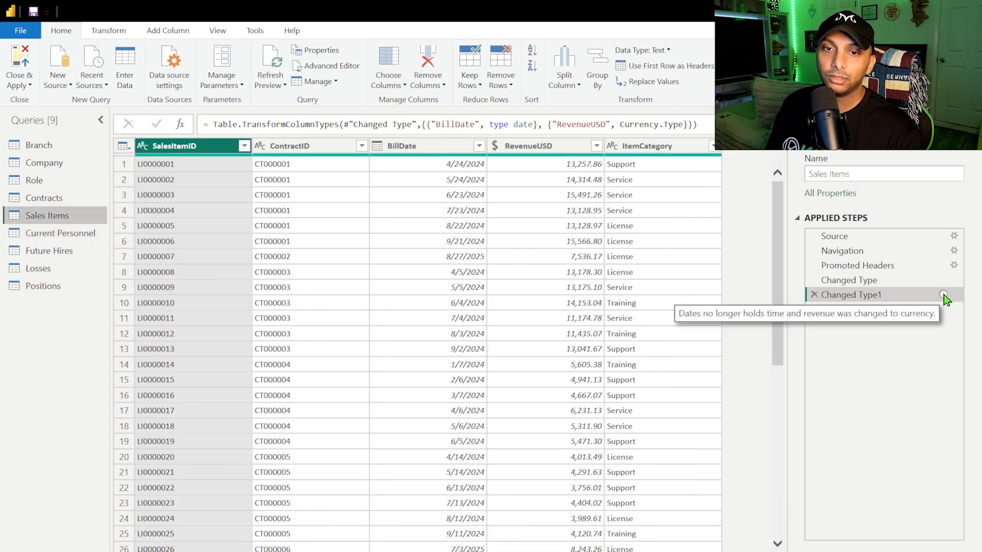
# - Copy the description text from the properties of the Changed Type1 step in the Sales Items query
pyautogui.click(944, 294)
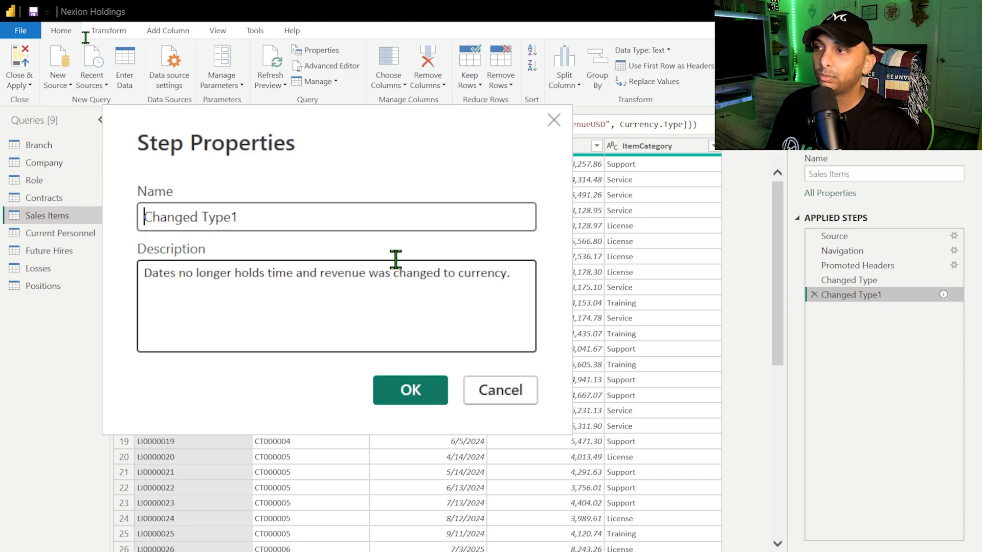
pyautogui.tripleClick(366, 281)
pyautogui.click(502, 389)
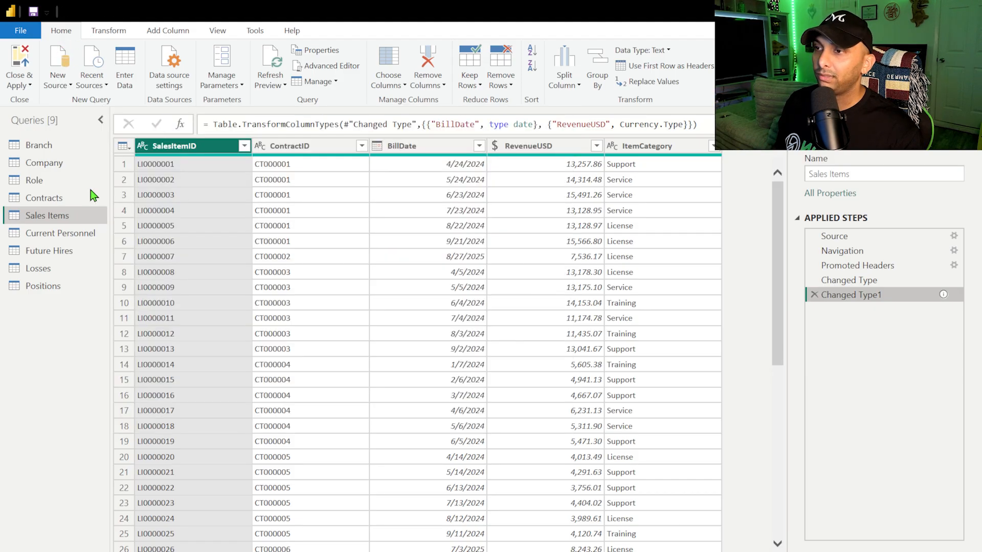
# - Describe the Changed Type1 step of the Current Personnel query as "Dates no longer holds time and revenue was changed to currency."
pyautogui.click(61, 234)
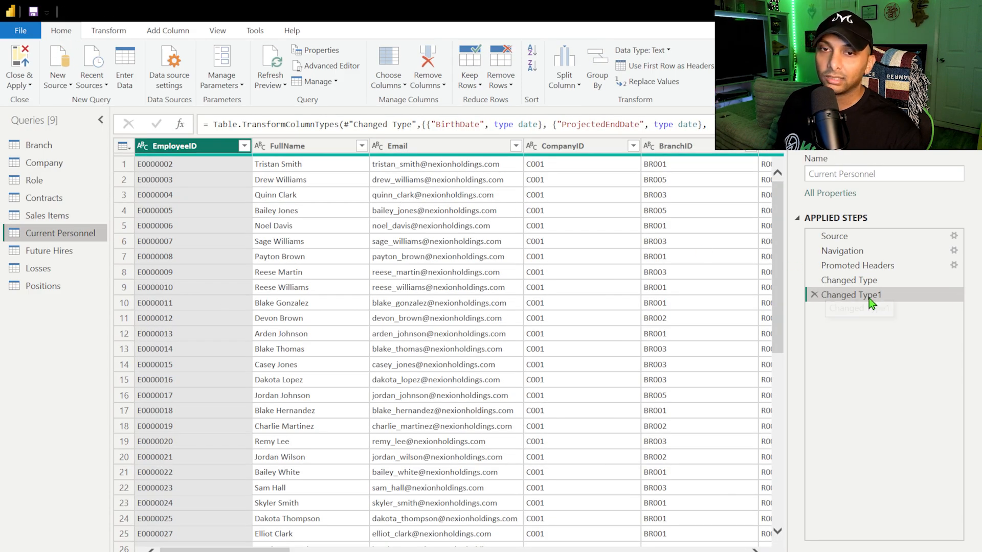
pyautogui.rightClick(813, 296)
pyautogui.click(863, 490)
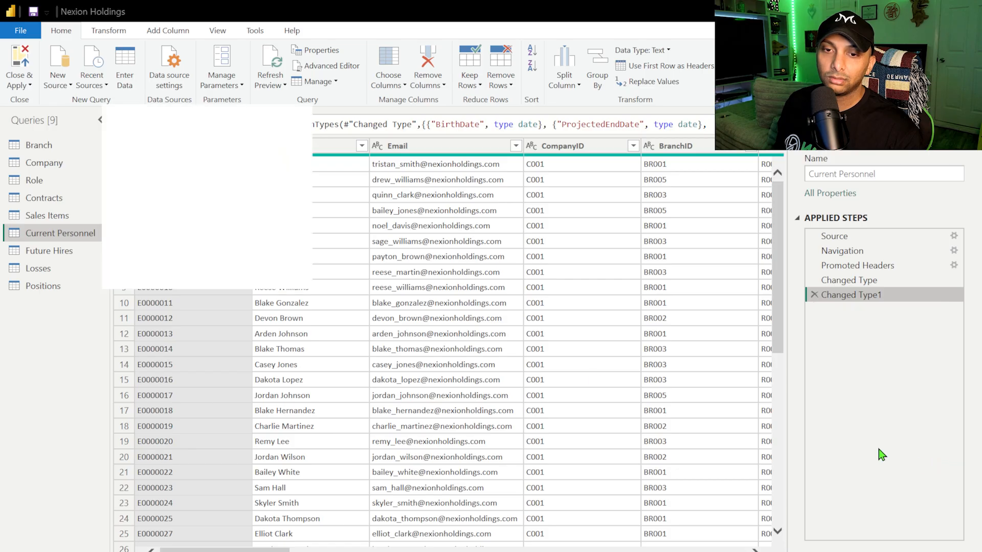
pyautogui.click(333, 283)
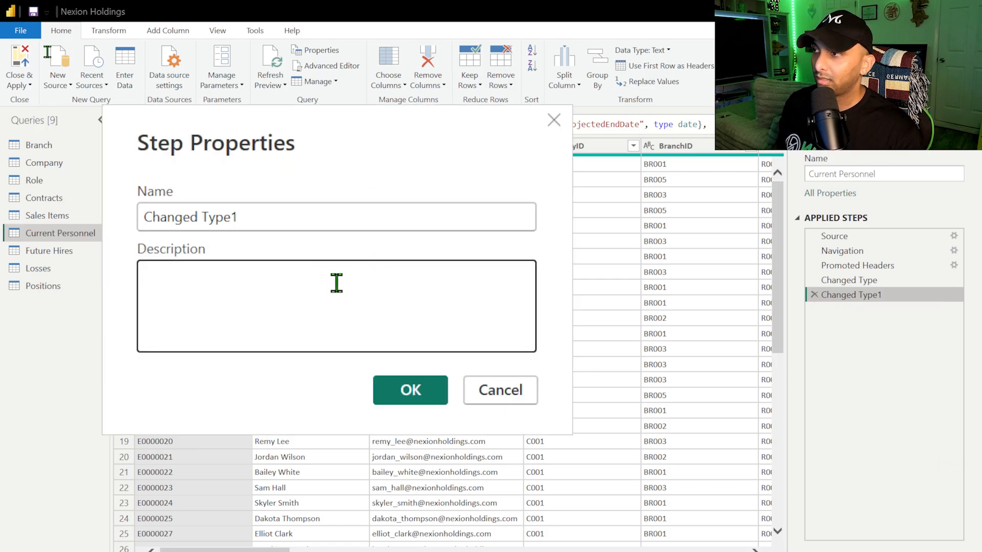
pyautogui.write('Dates no longer holds time and revenue was changed to currency.')
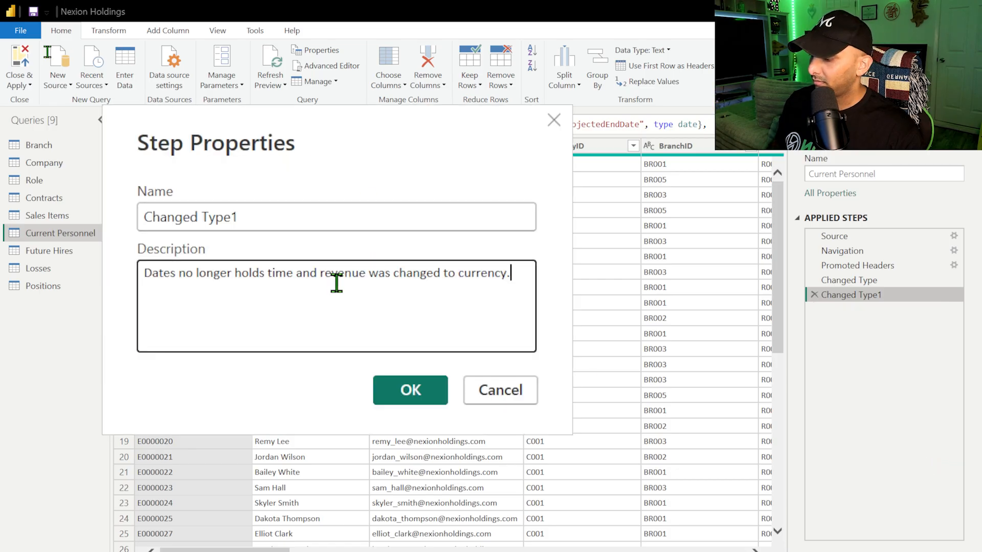
pyautogui.click(432, 388)
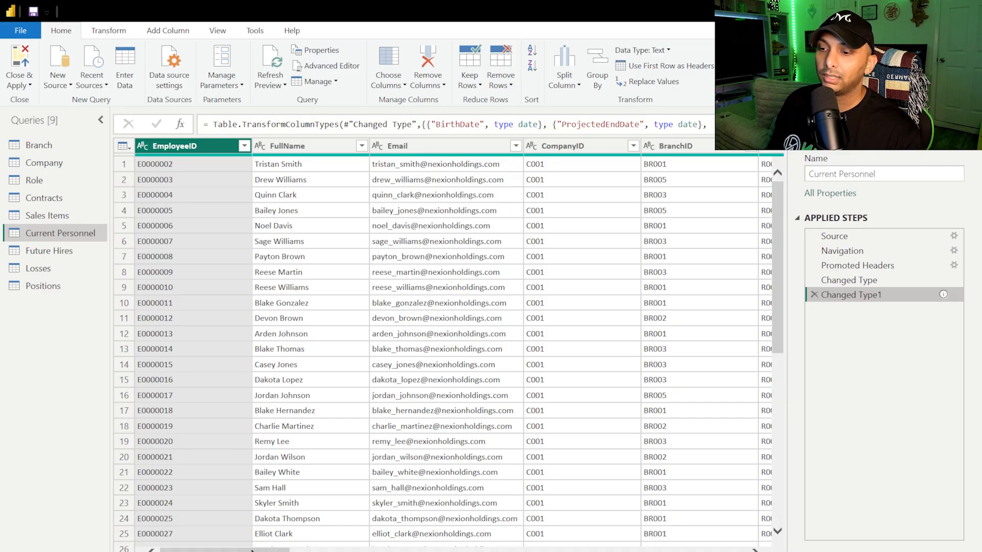
# - Change the SalaryUSD column of the Future Hires query to Fixed decimal number, adding the conversion as a new step
pyautogui.click(49, 250)
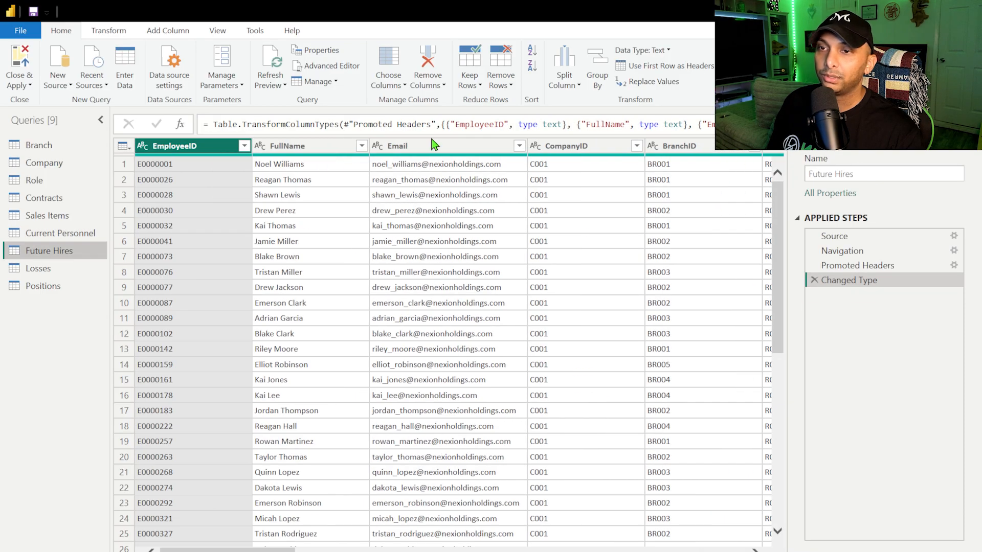
pyautogui.moveTo(265, 550); pyautogui.dragTo(448, 549)
pyautogui.click(389, 146)
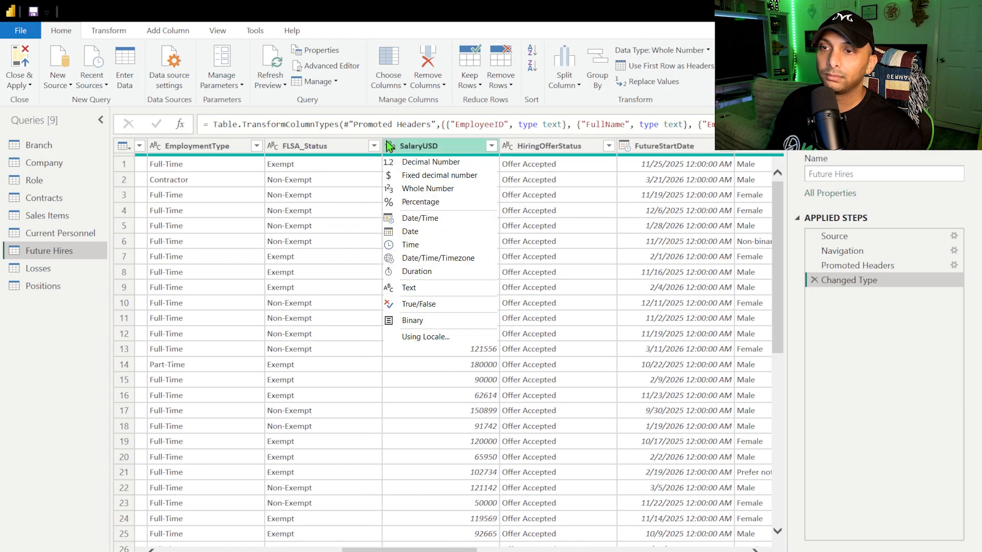
pyautogui.click(412, 176)
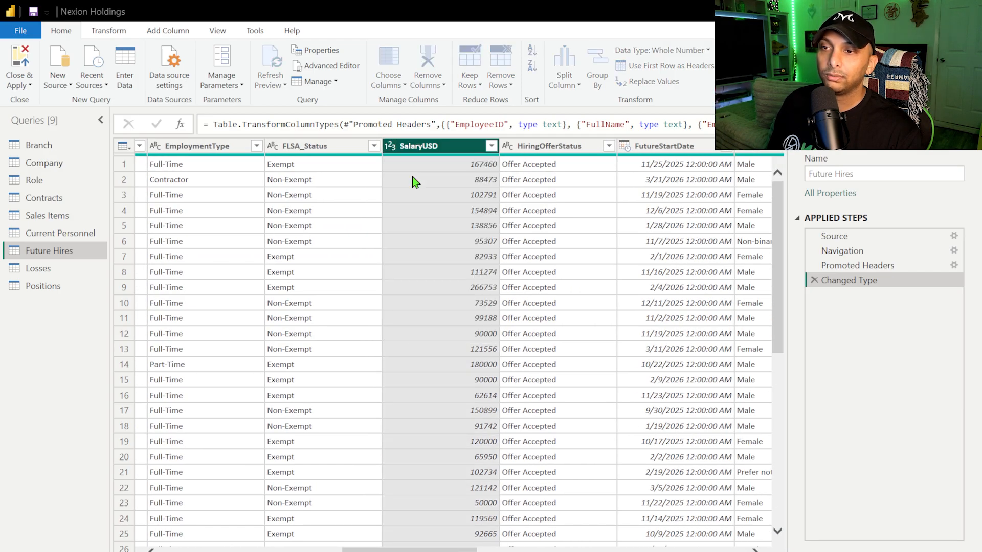
pyautogui.click(705, 283)
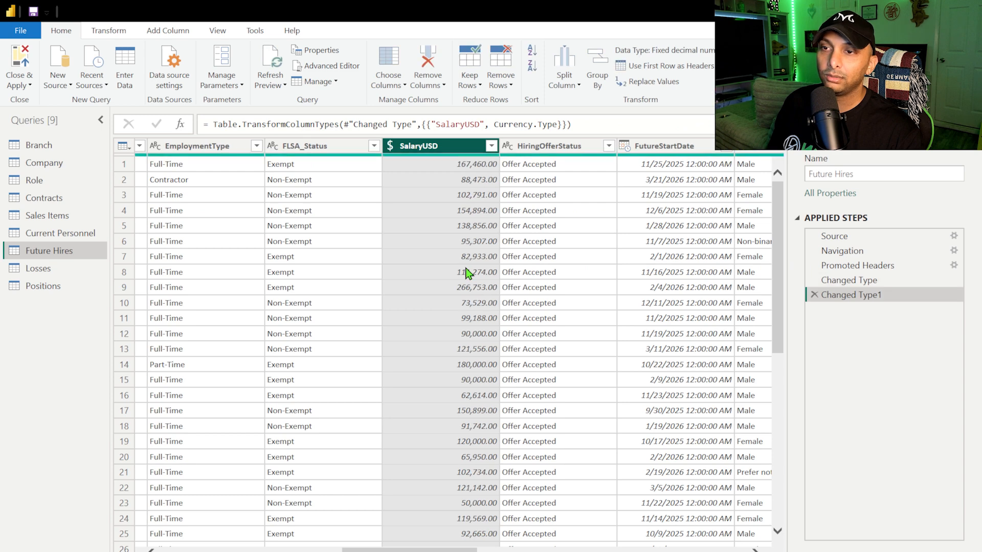
# - Change the FutureStartDate and BirthDate columns of the Future Hires query to the Date type
pyautogui.click(625, 146)
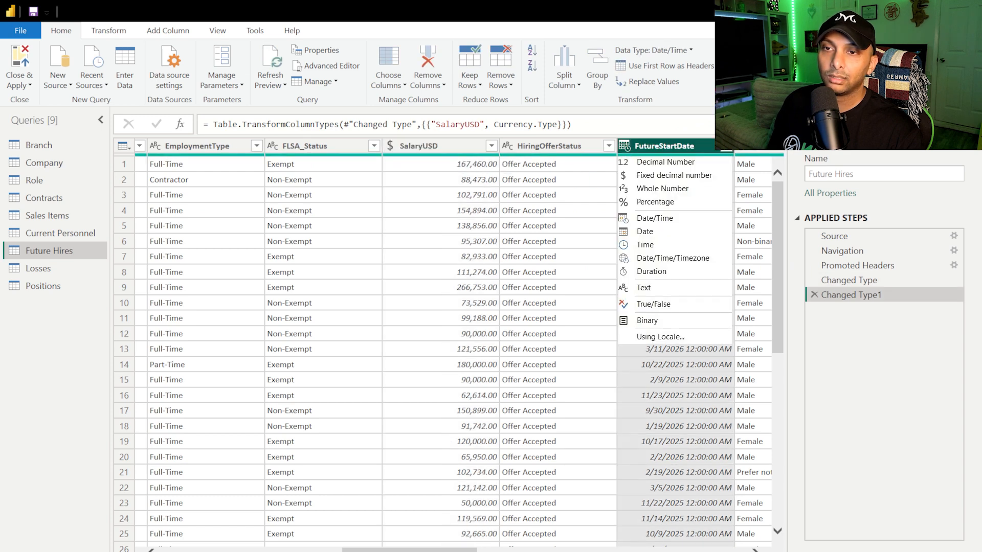
pyautogui.click(645, 231)
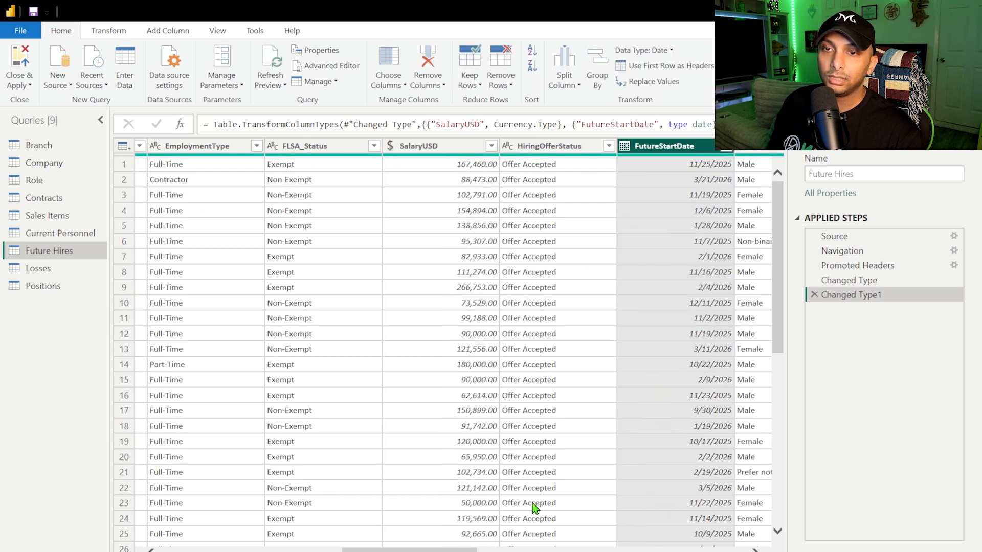
pyautogui.moveTo(457, 549); pyautogui.dragTo(564, 550)
pyautogui.click(360, 146)
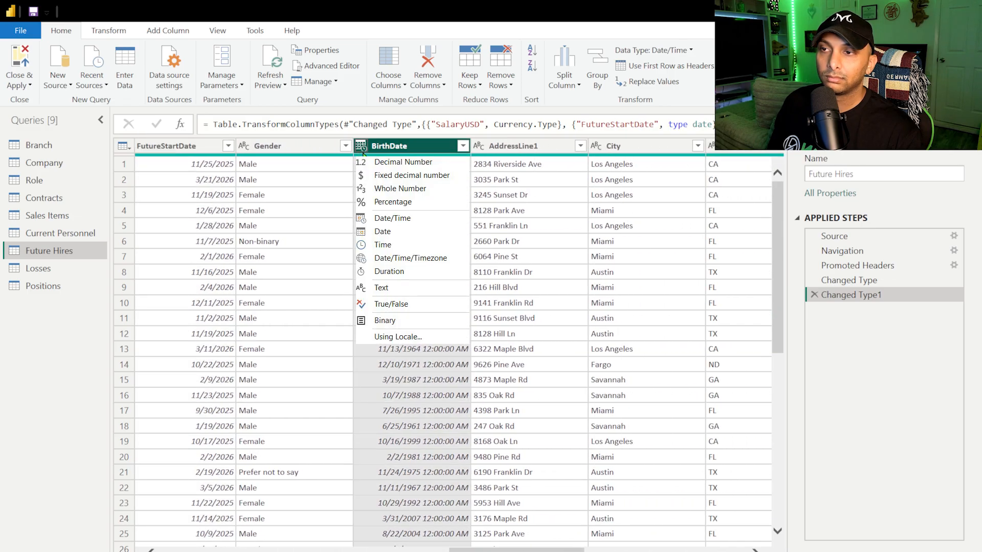
pyautogui.click(383, 231)
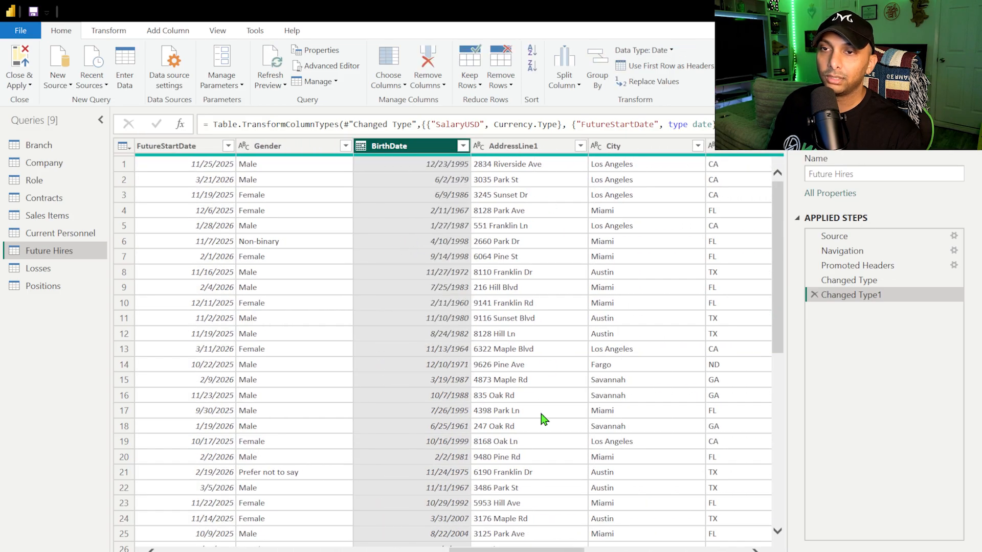
# - Check the remaining Future Hires columns and describe its Changed Type1 step as "Dates no longer holds time and revenue was changed to currency."
pyautogui.moveTo(487, 550); pyautogui.dragTo(651, 550)
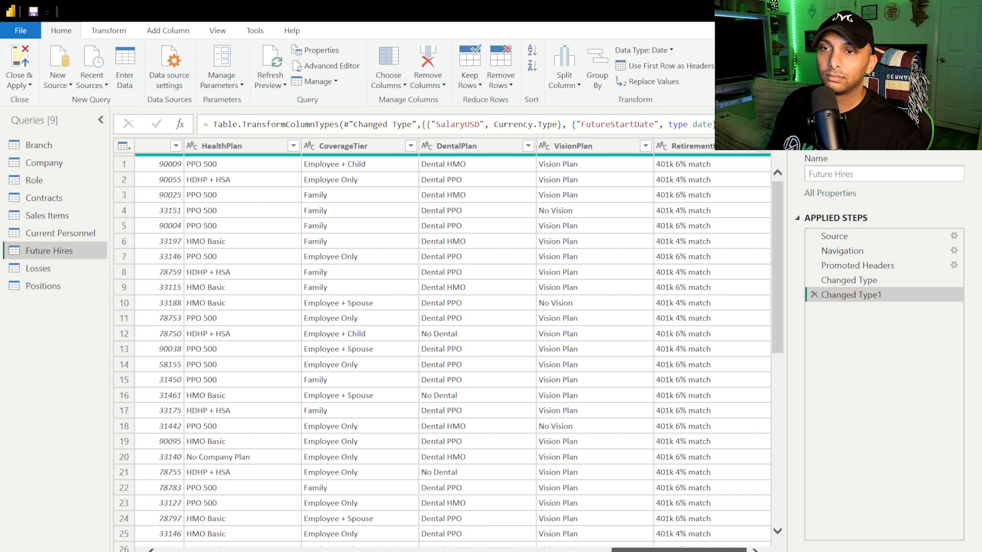
pyautogui.hscroll(-10, 453, 345)
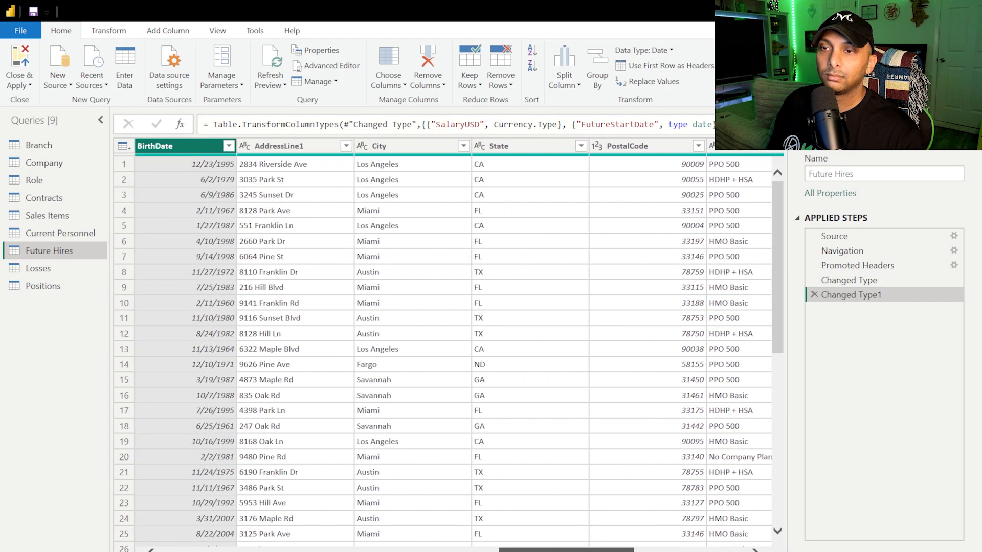
pyautogui.hscroll(-8, 453, 345)
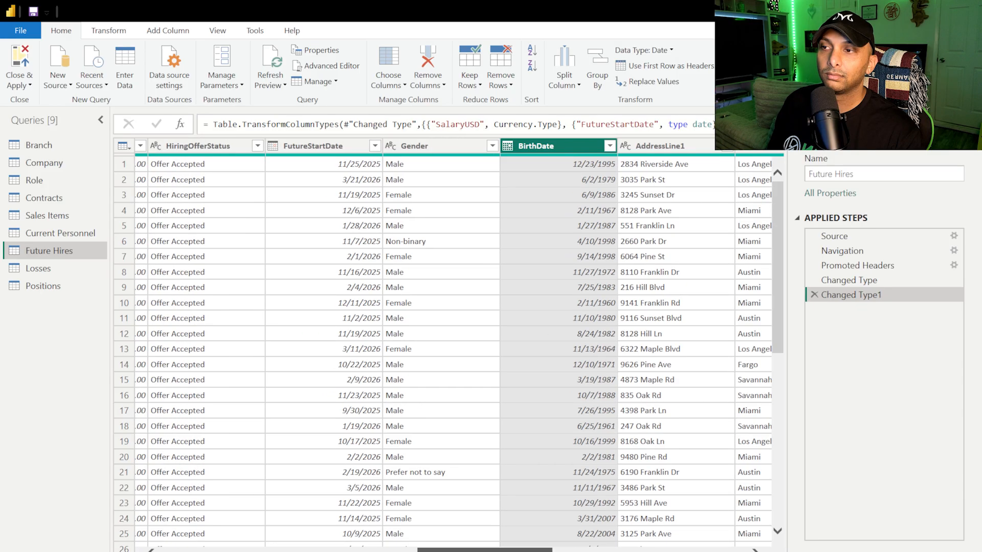
pyautogui.hscroll(-3, 453, 345)
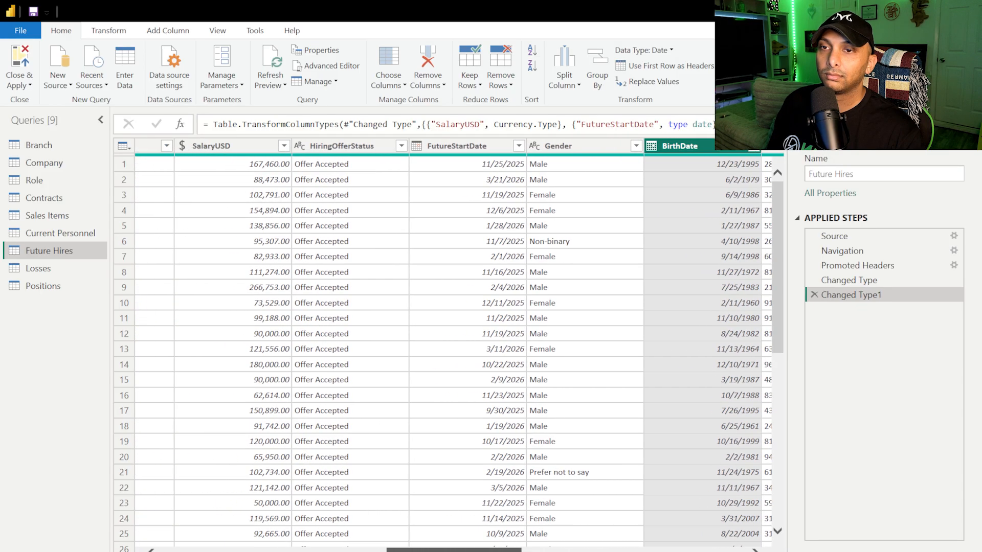
pyautogui.hscroll(-1, 453, 345)
pyautogui.rightClick(851, 295)
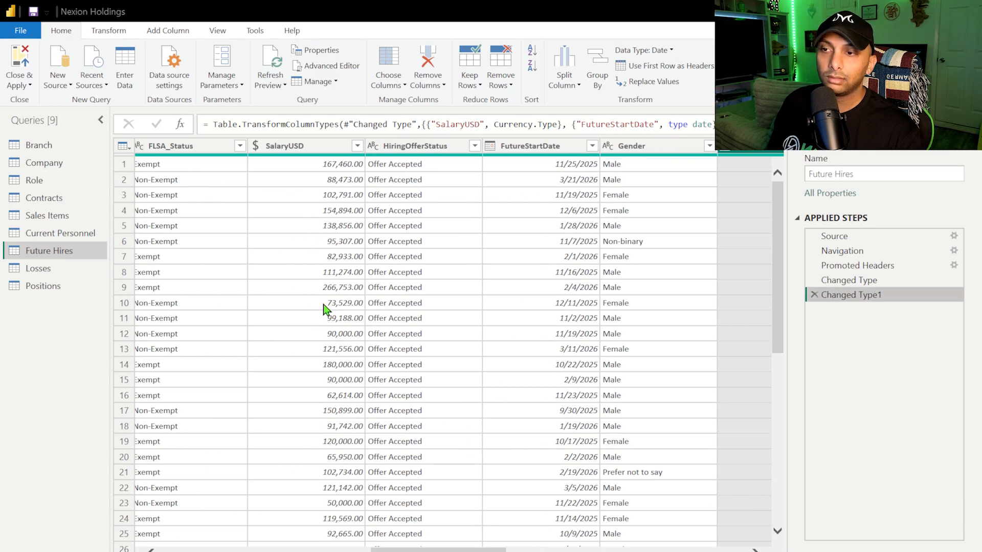
pyautogui.click(839, 450)
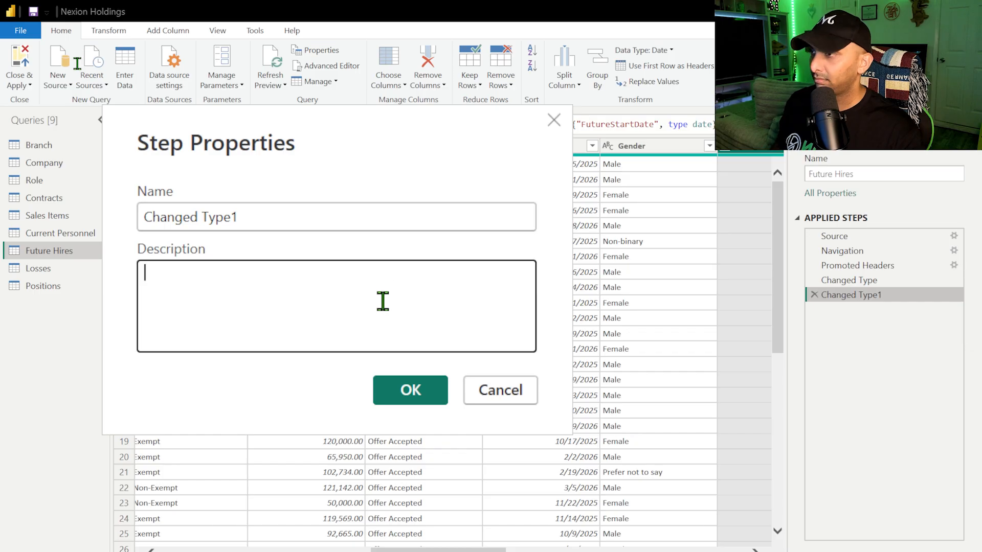
pyautogui.write('Dates no longer holds time and revenue was changed to currency.')
pyautogui.click(439, 395)
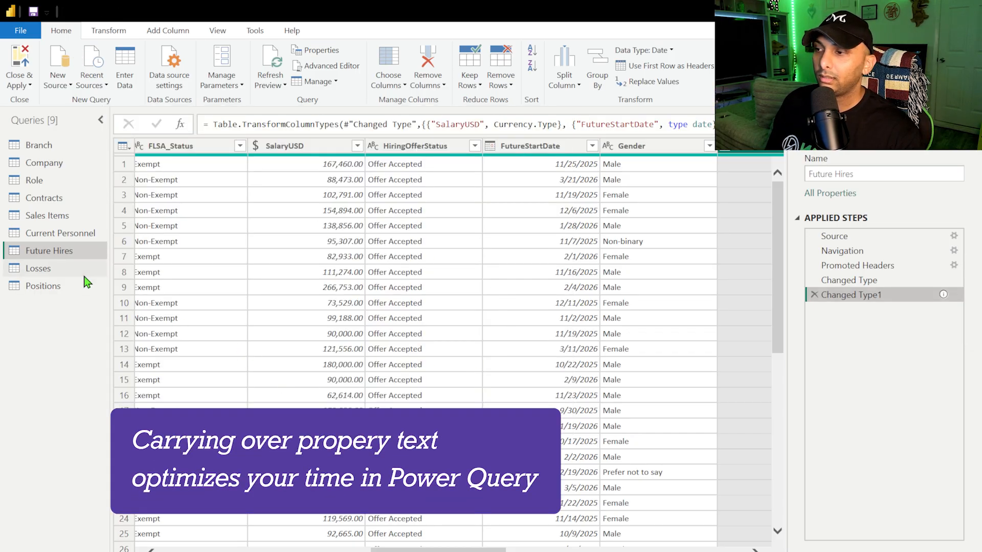
# - Change the SalaryUSD column of the Losses query to Fixed decimal number, adding the conversion as a new step
pyautogui.click(54, 263)
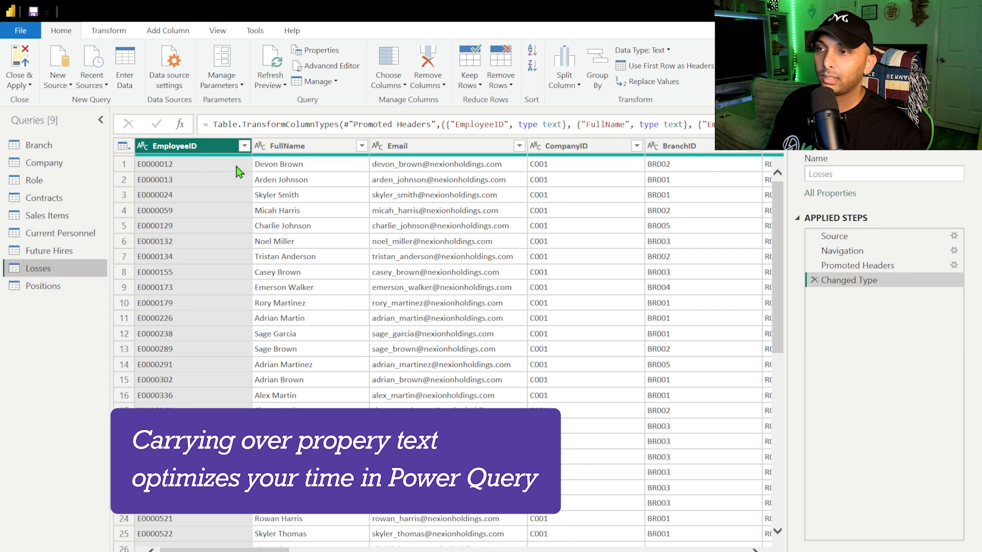
pyautogui.moveTo(273, 550); pyautogui.dragTo(457, 551)
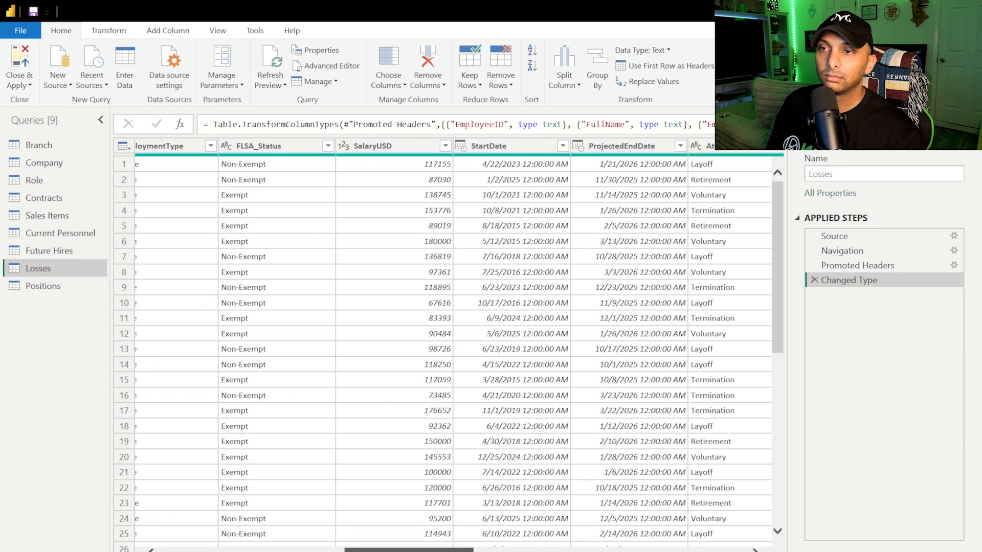
pyautogui.click(343, 147)
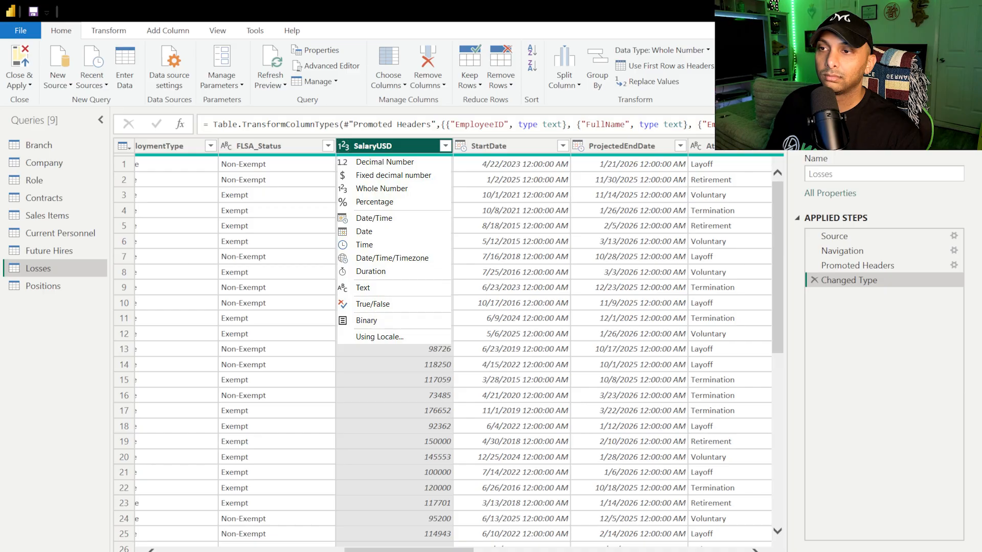
pyautogui.click(394, 175)
pyautogui.click(704, 271)
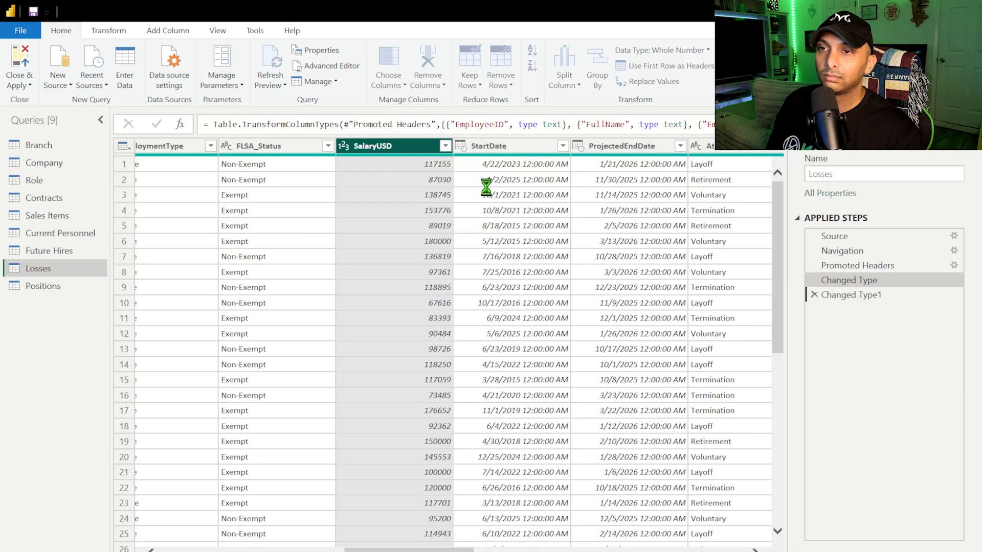
# - Change the StartDate, ProjectedEndDate and BirthDate columns of the Losses query to the Date type
pyautogui.click(461, 148)
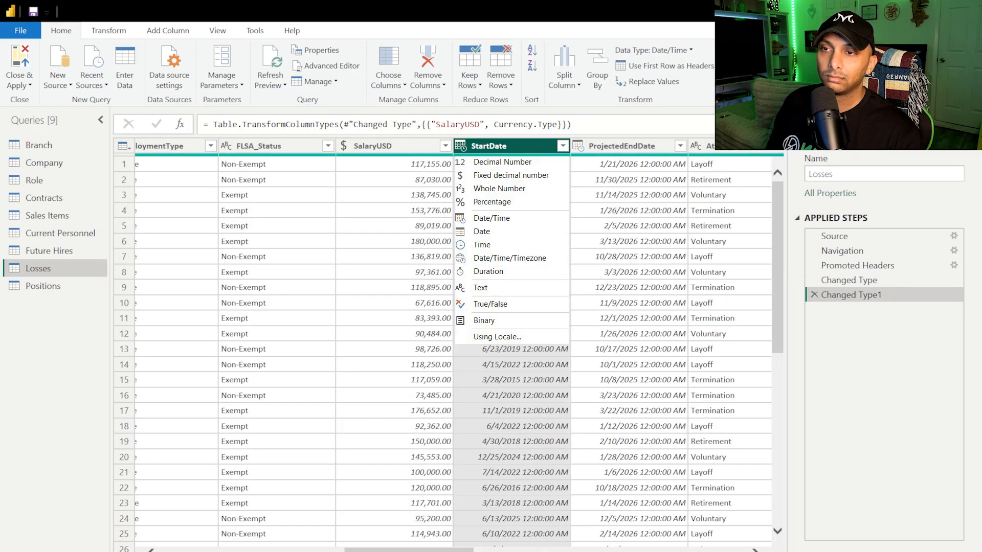
pyautogui.click(482, 231)
pyautogui.click(578, 147)
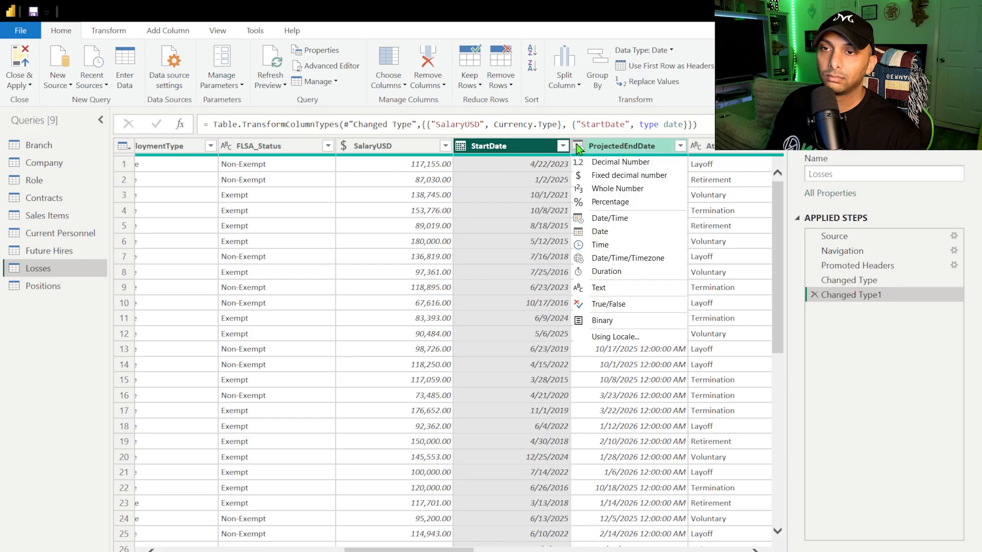
pyautogui.click(600, 231)
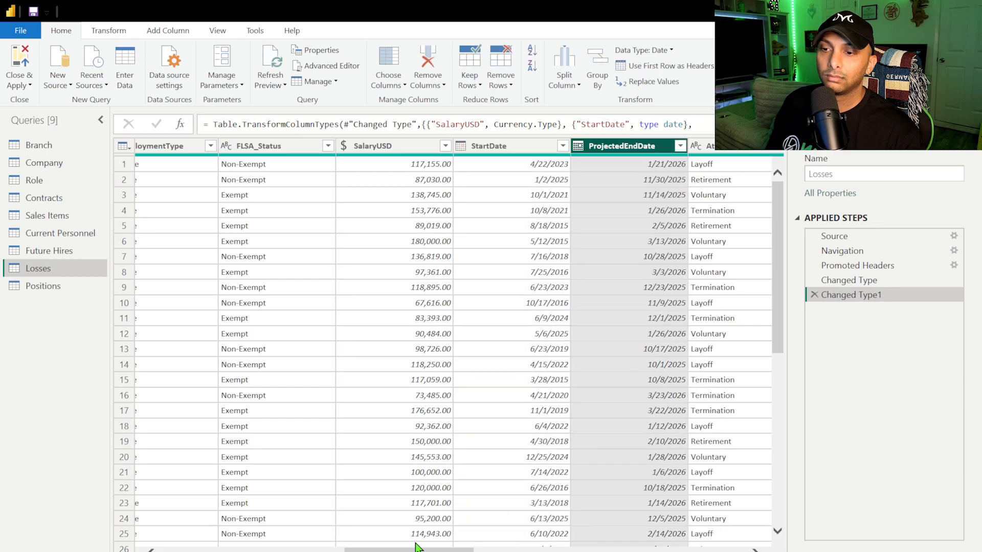
pyautogui.hscroll(8, 422, 205)
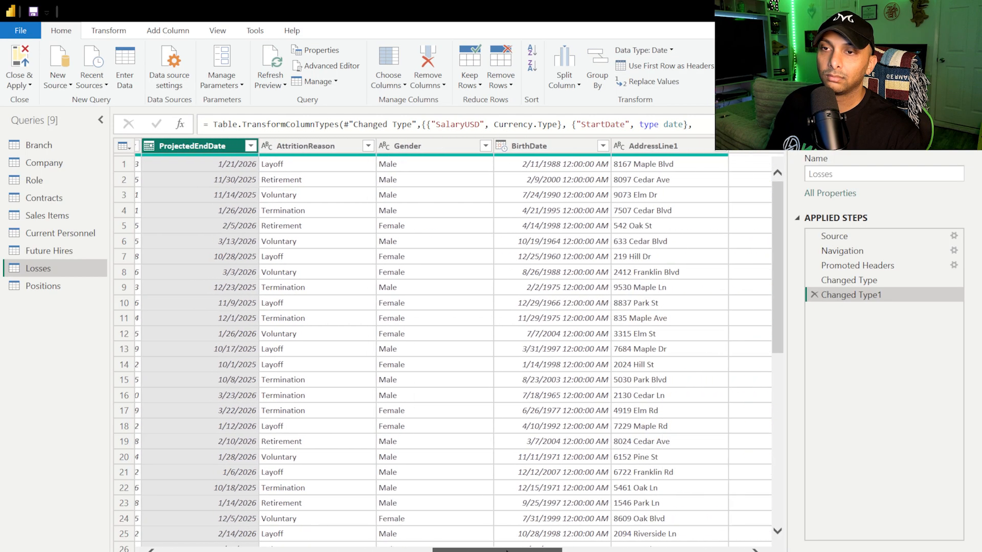
pyautogui.click(415, 146)
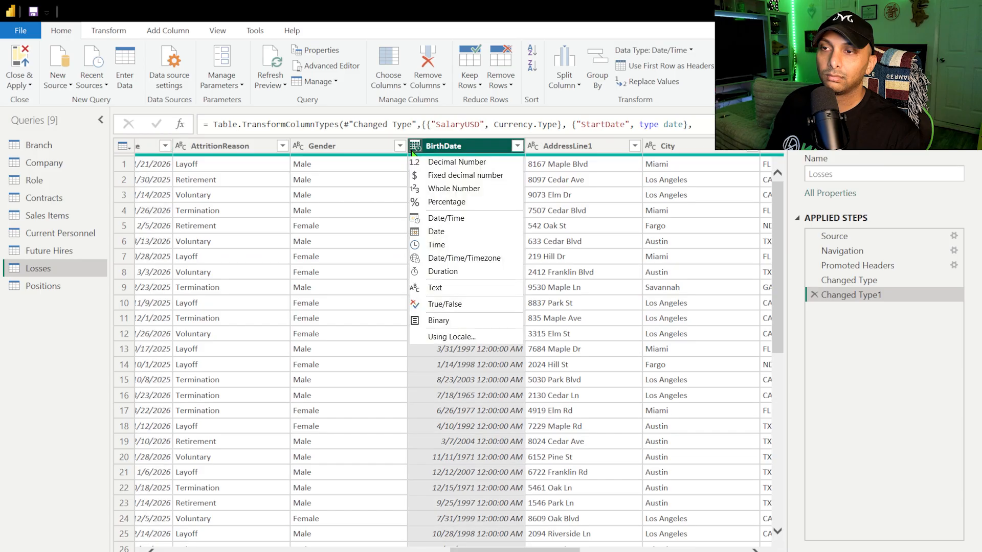
pyautogui.click(436, 231)
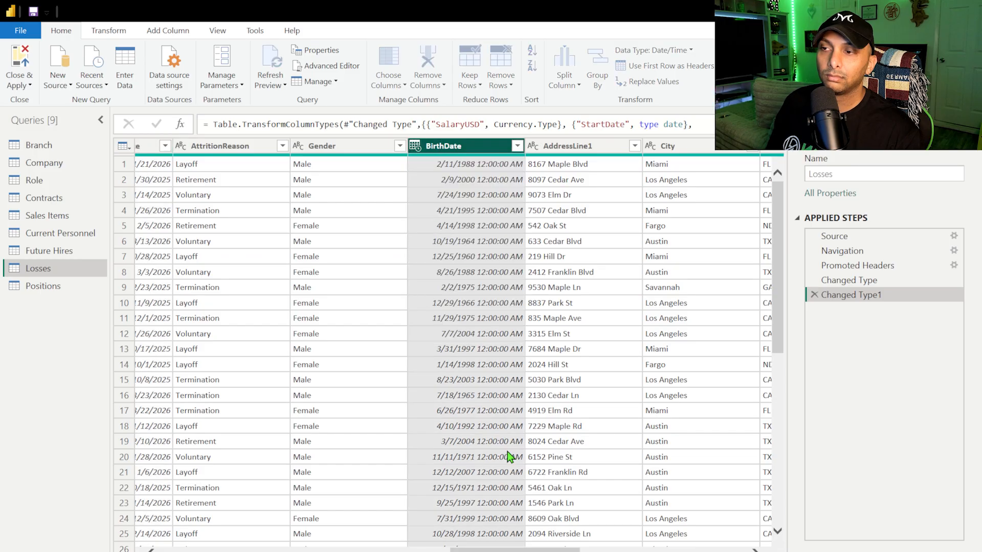
# - Describe the Changed Type1 step of the Losses query as "Dates no longer holds time and revenue was changed to currency."
pyautogui.hscroll(8, 520, 550)
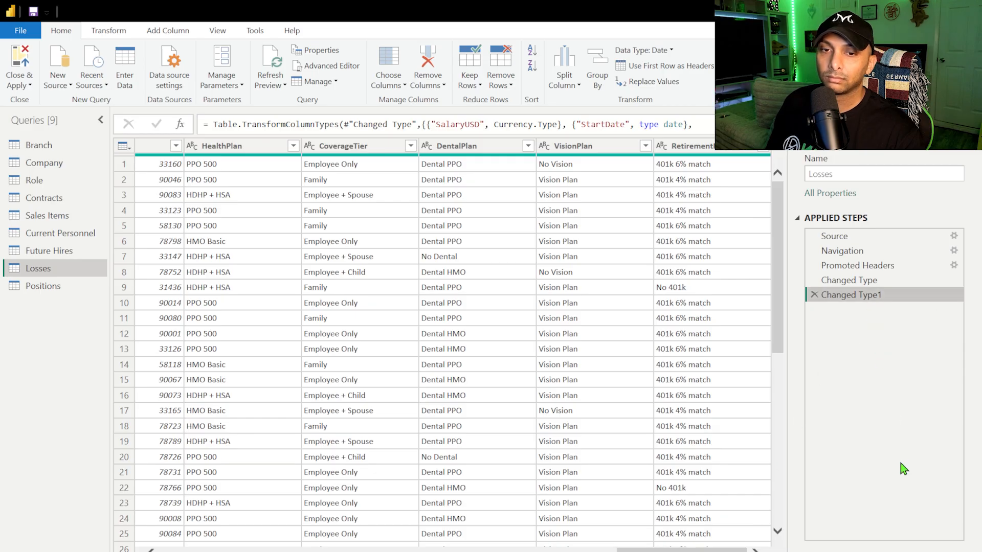
pyautogui.click(440, 295)
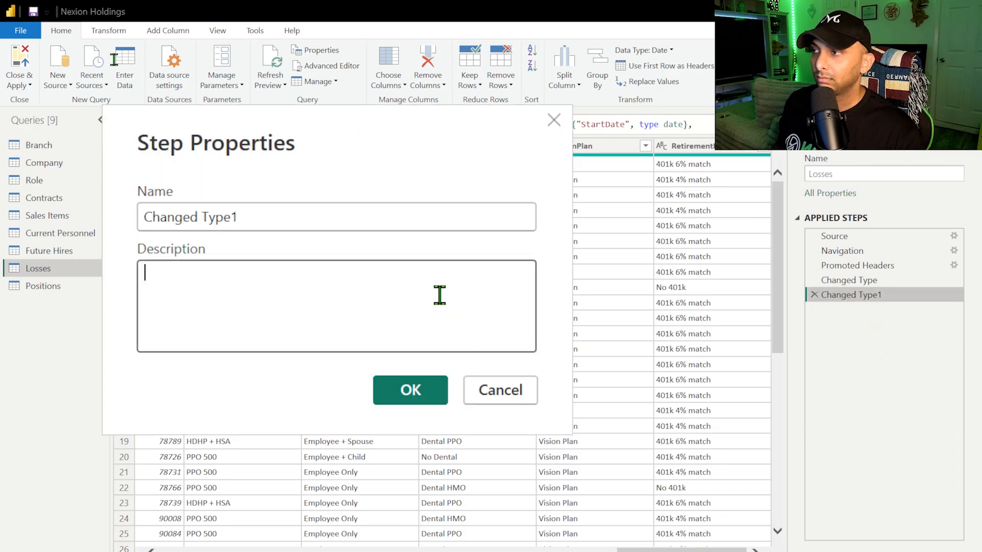
pyautogui.write('Dates no longer holds time and revenue was changed to currency.')
pyautogui.click(409, 379)
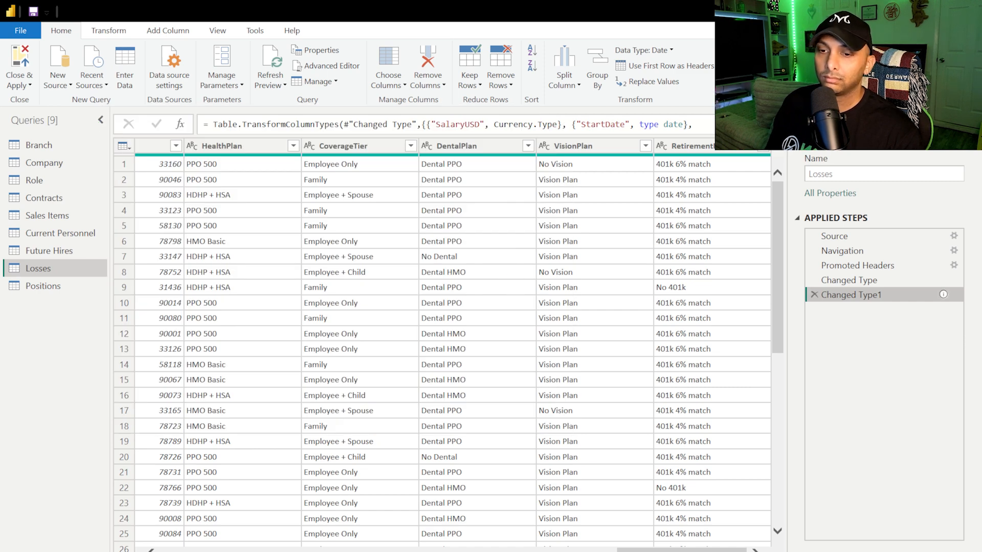
# - Remove the empty Filled and Vacant columns from the Positions query
pyautogui.hscroll(-15, 146, 393)
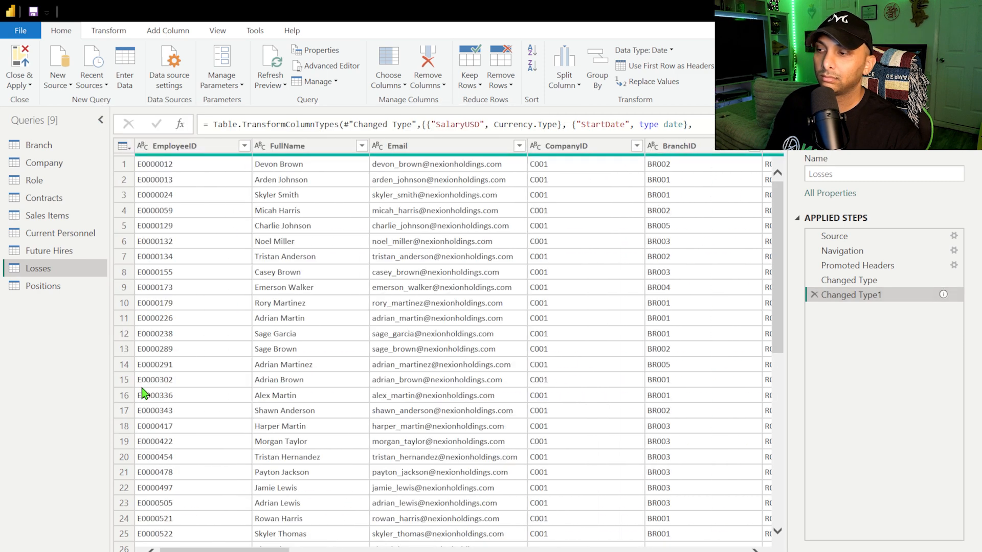
pyautogui.click(71, 286)
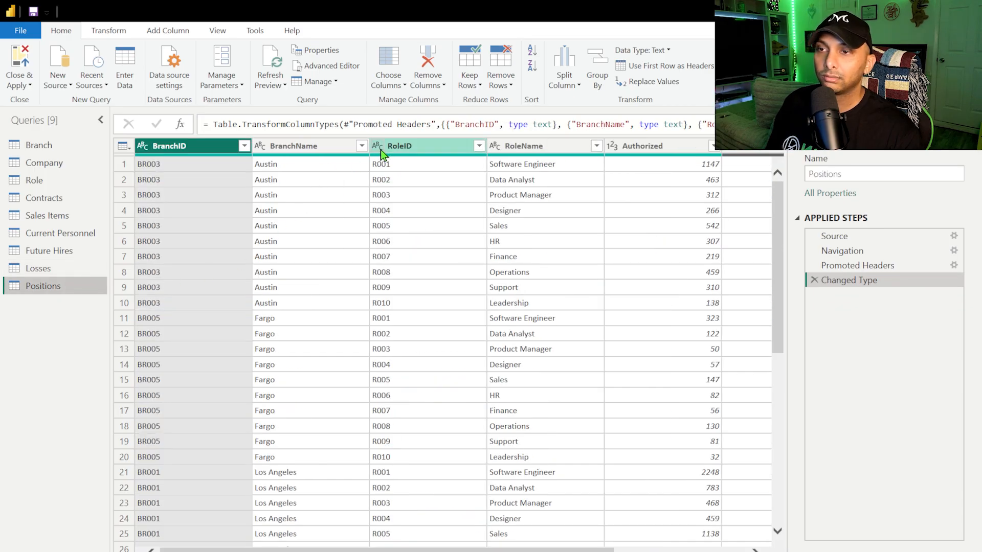
pyautogui.click(385, 547)
pyautogui.hscroll(5, 440, 348)
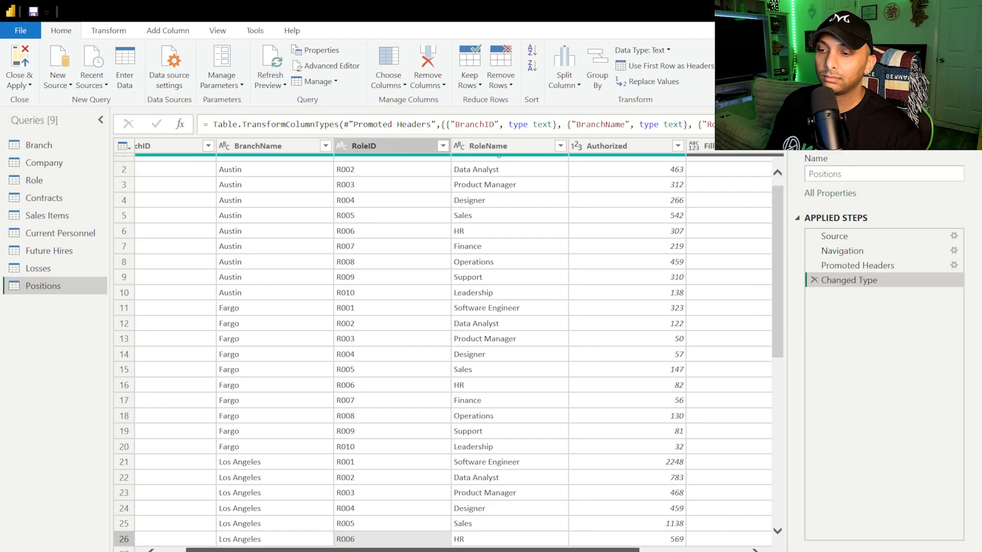
pyautogui.click(593, 150)
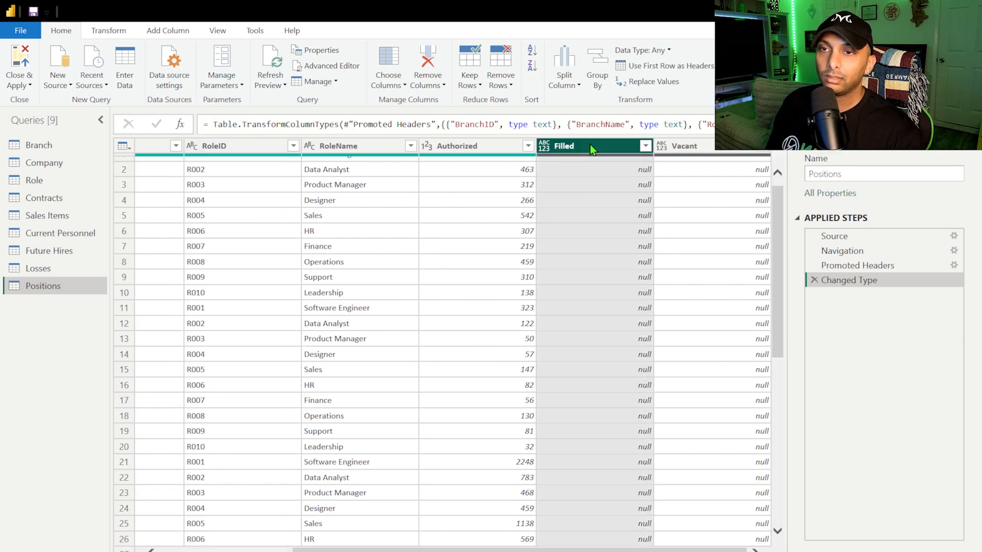
pyautogui.click(741, 152)
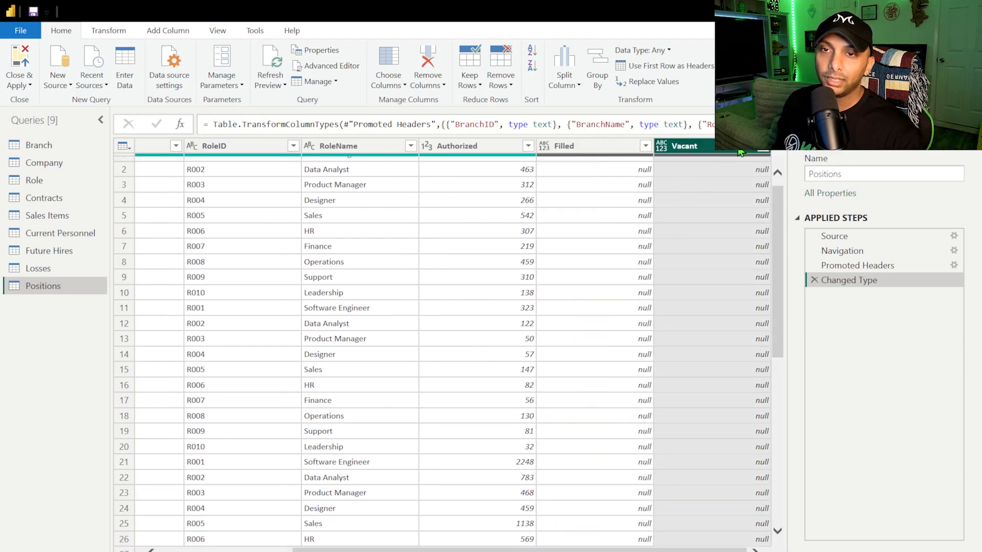
pyautogui.keyDown('ctrl'); pyautogui.click(617, 148); pyautogui.keyUp('ctrl')
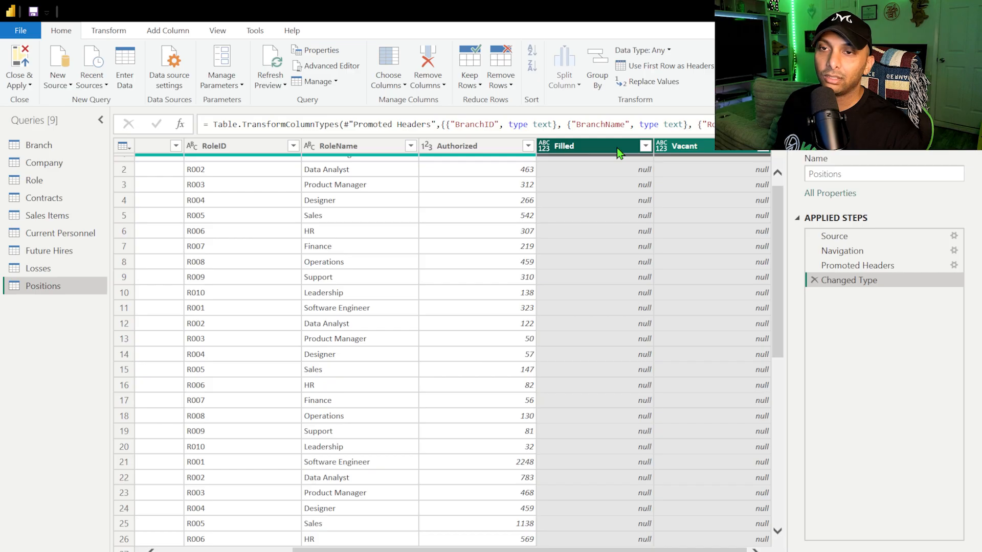
pyautogui.click(434, 65)
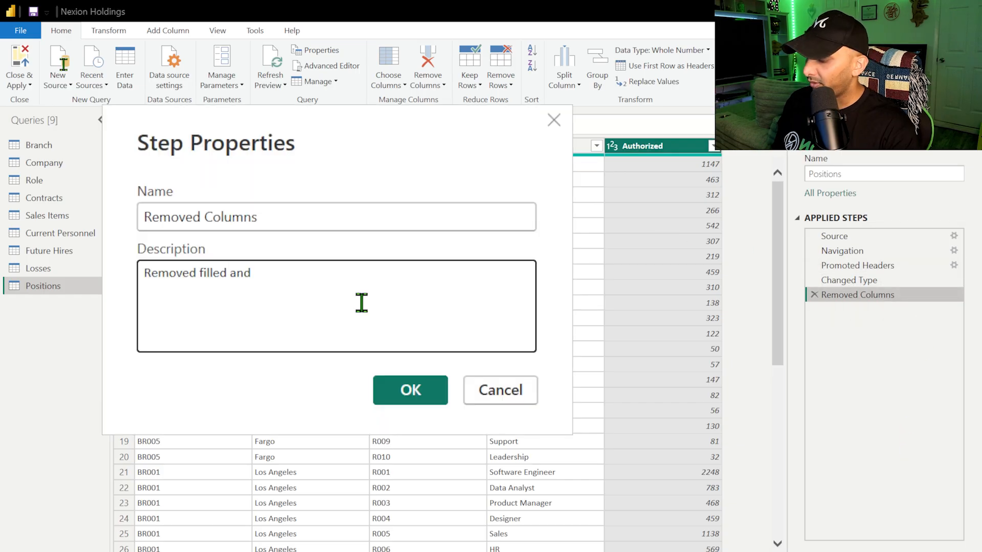
# - Describe the Removed Columns step of the Positions query as "Removed filled and vacant due to empty values"
pyautogui.write('cant due to')
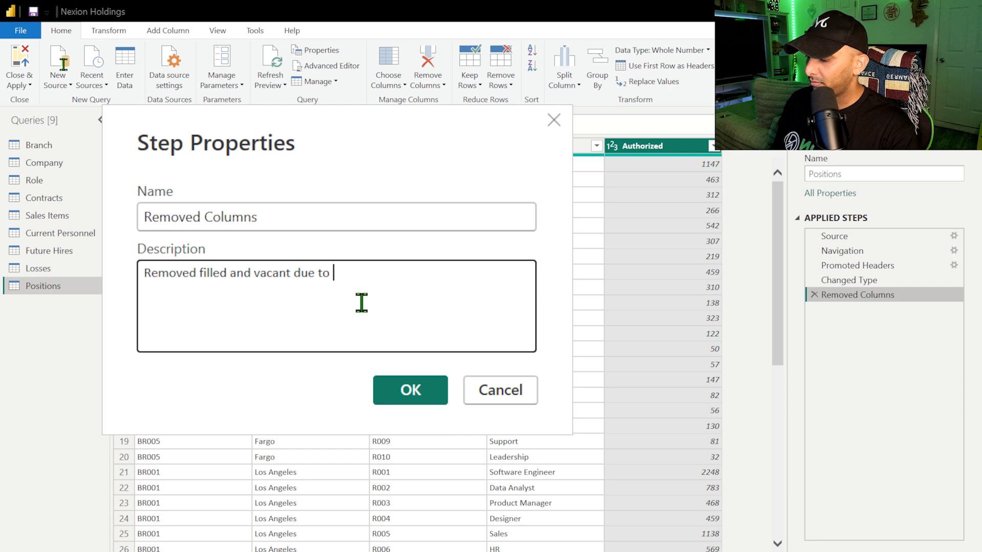
pyautogui.write(' empty values')
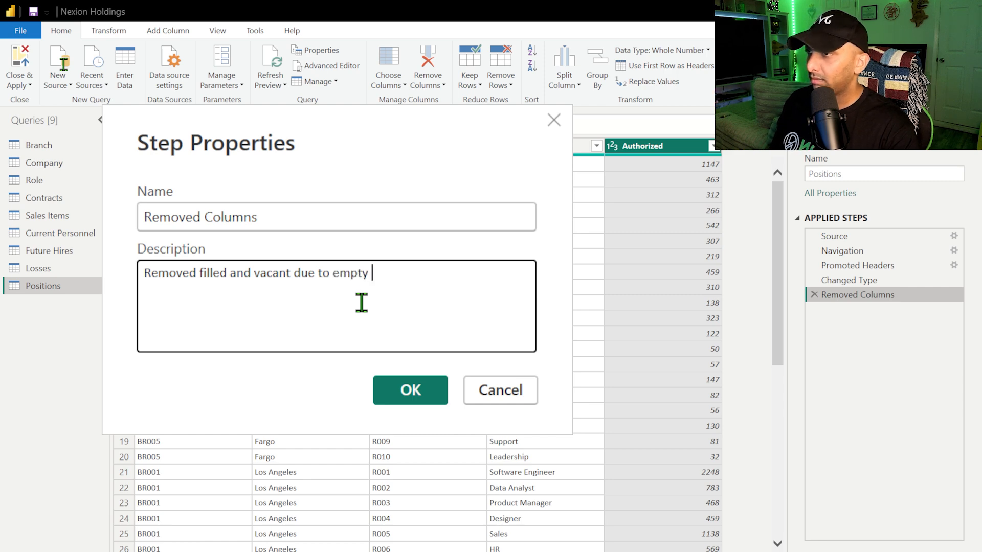
pyautogui.click(410, 390)
# - Return to the Branch query and apply the pending query changes without closing the editor
pyautogui.click(60, 146)
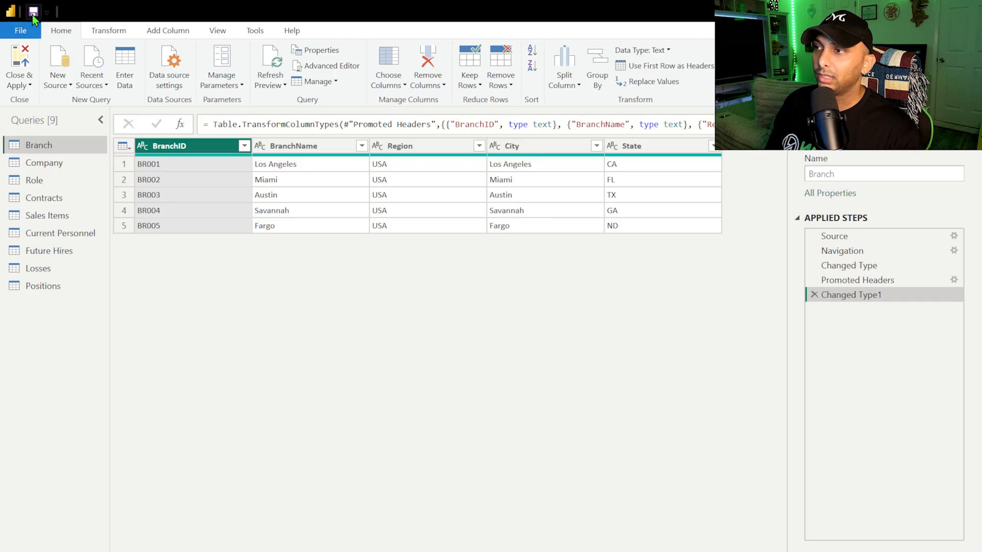
pyautogui.click(27, 83)
pyautogui.click(53, 117)
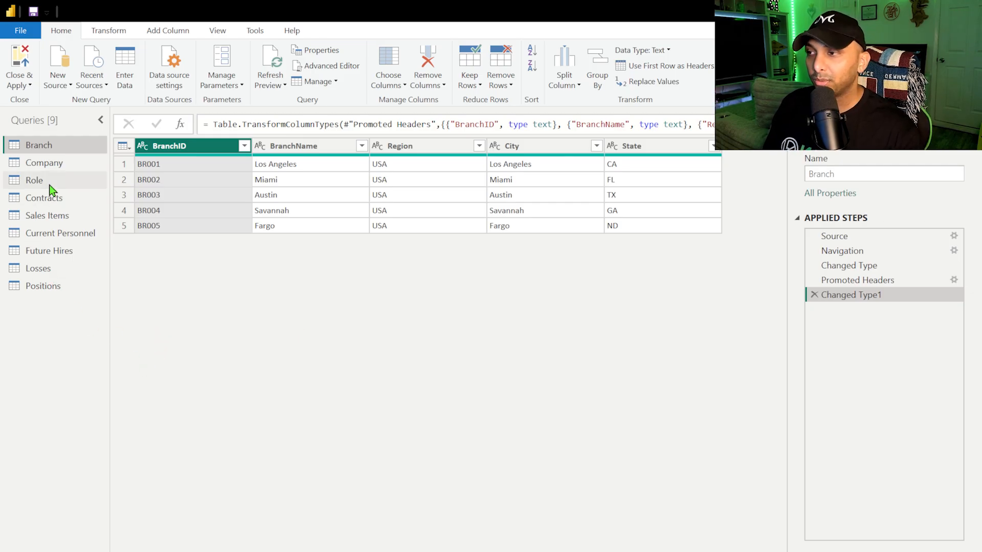
# - Reorder the queries alphabetically, with Contracts and Current Personnel following Company and Role and Sales Items at the end
pyautogui.moveTo(54, 198); pyautogui.dragTo(53, 177)
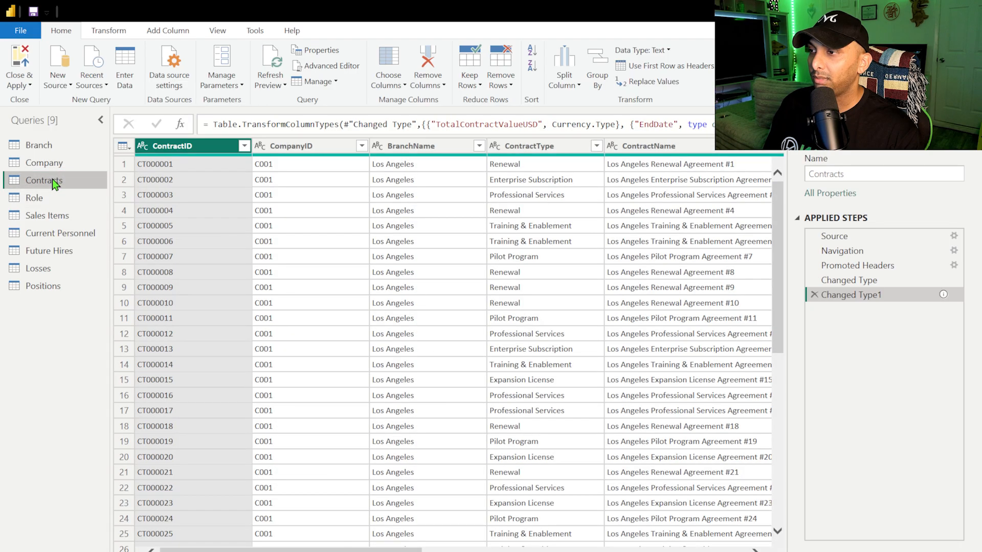
pyautogui.moveTo(51, 234); pyautogui.dragTo(51, 191)
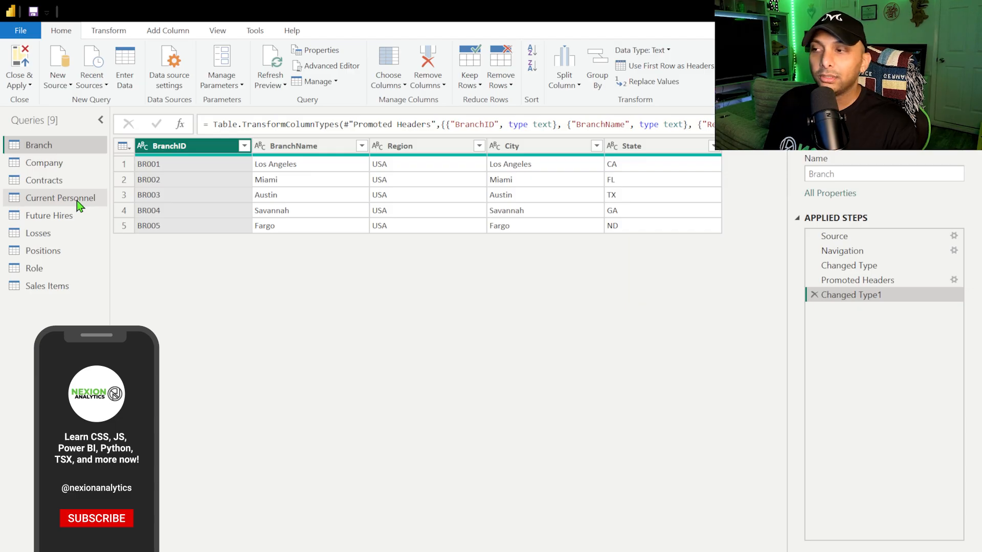
# - Review the Current Personnel and Losses queries, examining the ProjectedEndDate and AttritionReason columns of Current Personnel
pyautogui.click(77, 201)
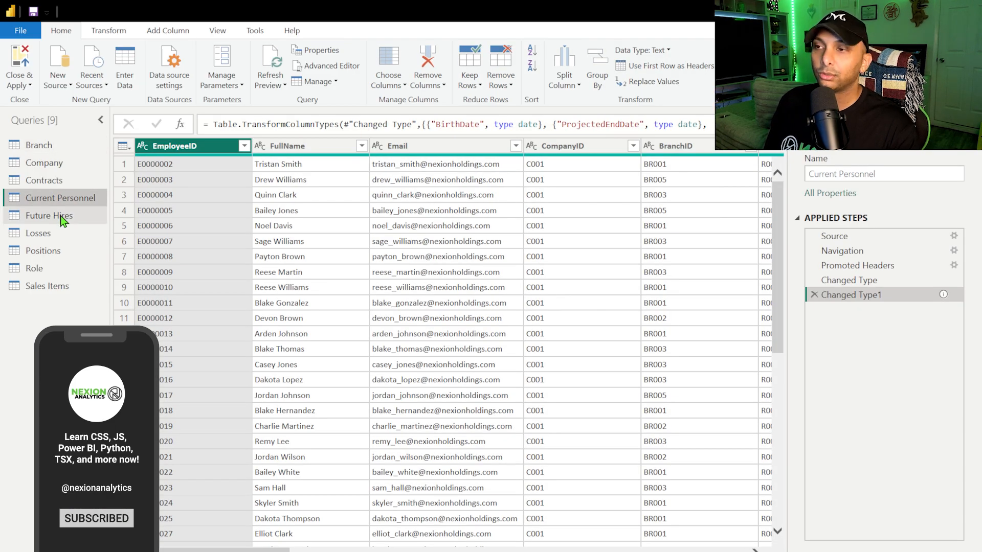
pyautogui.click(62, 234)
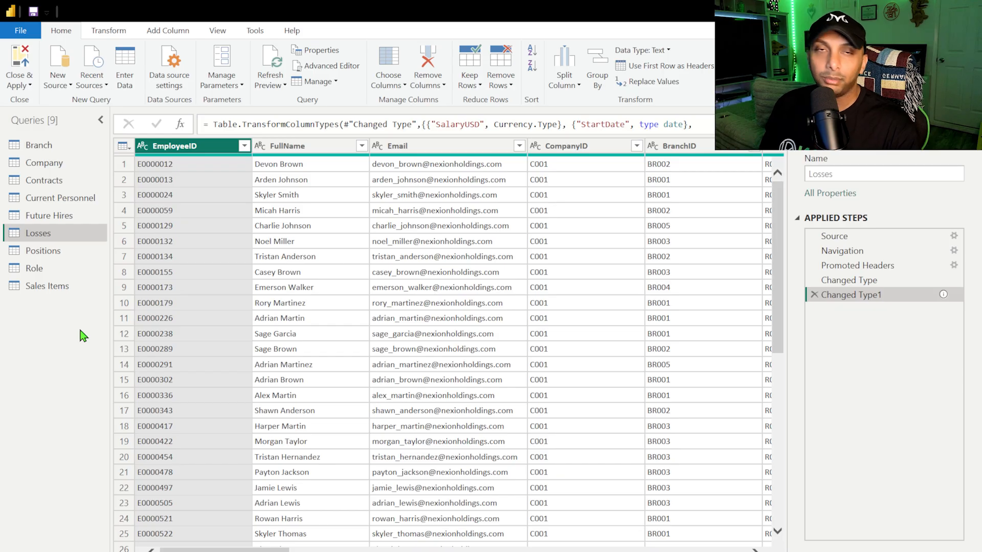
pyautogui.click(72, 199)
pyautogui.moveTo(282, 550); pyautogui.dragTo(501, 550)
pyautogui.click(462, 153)
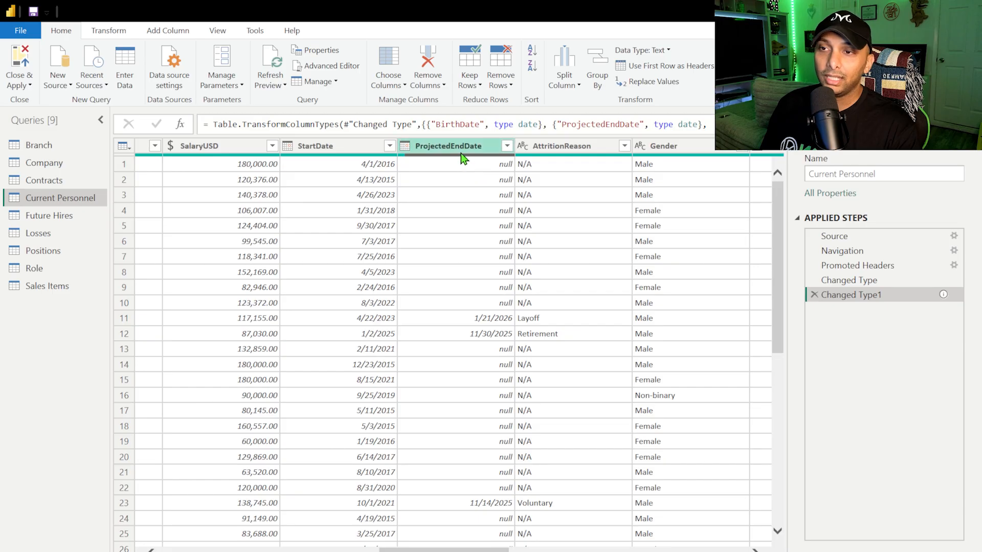
pyautogui.click(538, 146)
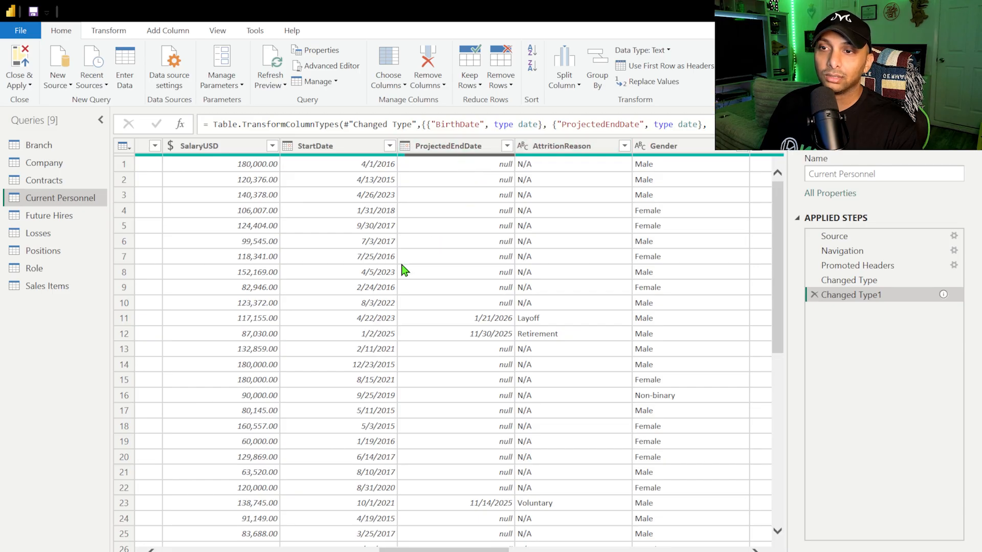